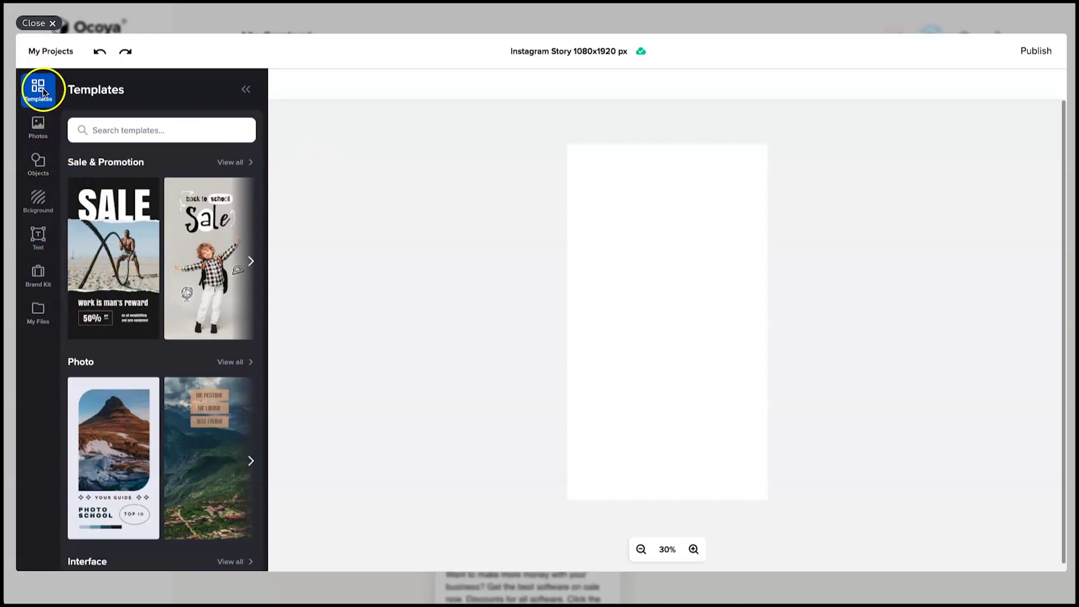
# Browse the templates and apply the "Placing an order" template from the Interface category to the blank Instagram story
pyautogui.scroll(-1, 241, 306)
pyautogui.scroll(1, 208, 299)
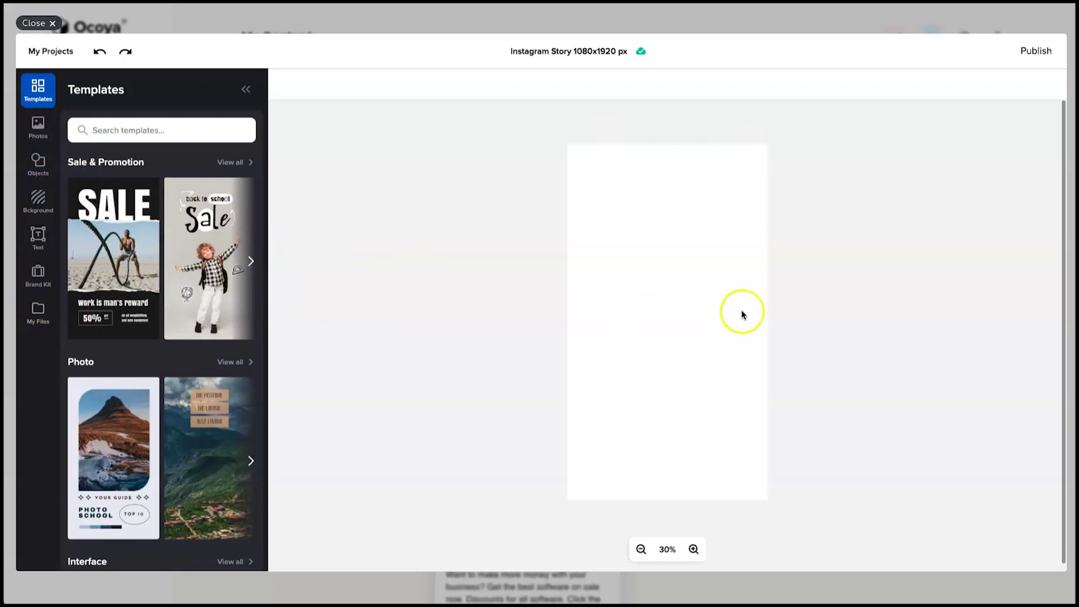
pyautogui.scroll(-5, 132, 434)
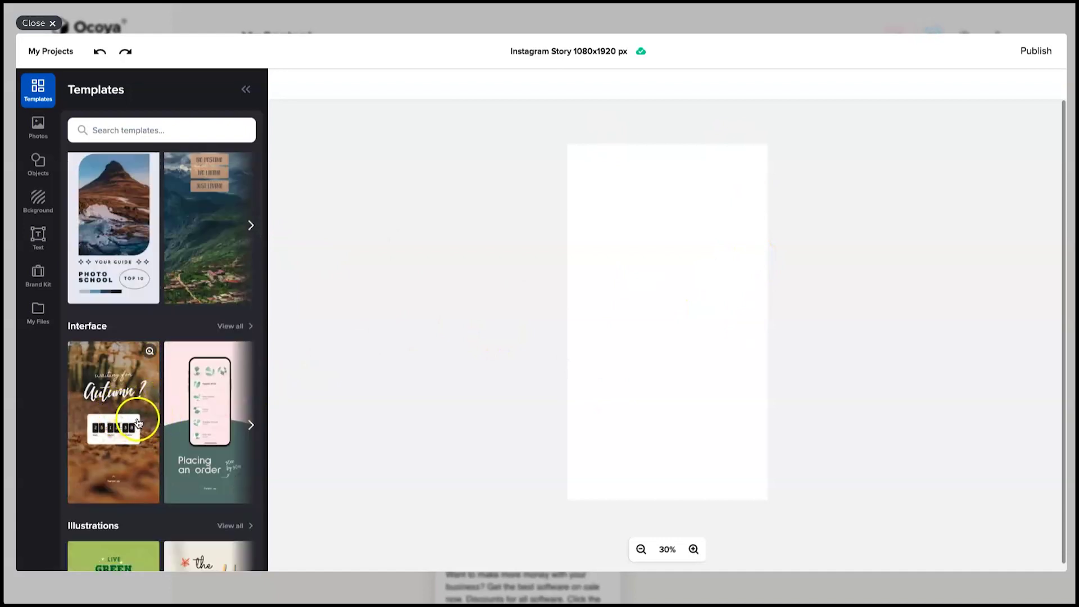
pyautogui.click(183, 409)
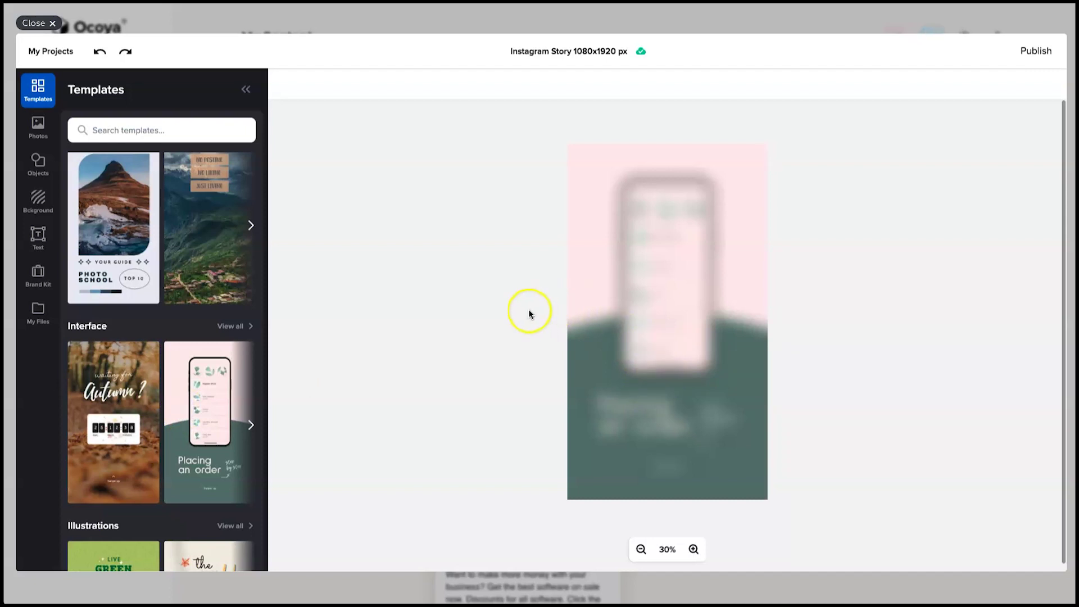
# Examine the template's individual elements by selecting the phone mockup, product text, headline, green shape and background one by one
pyautogui.click(708, 285)
pyautogui.click(610, 197)
pyautogui.click(657, 220)
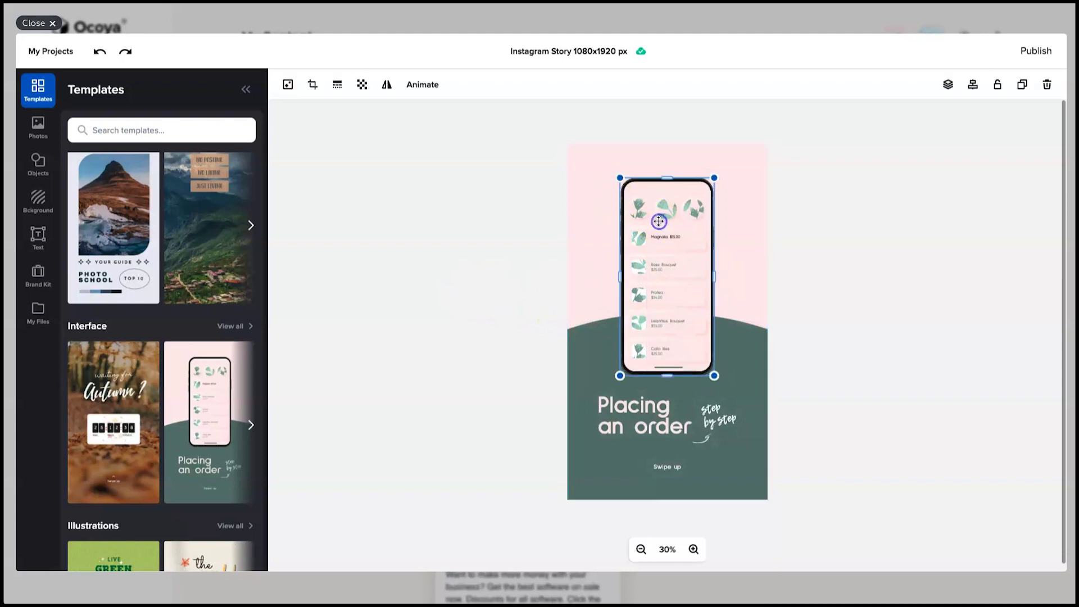
pyautogui.click(662, 236)
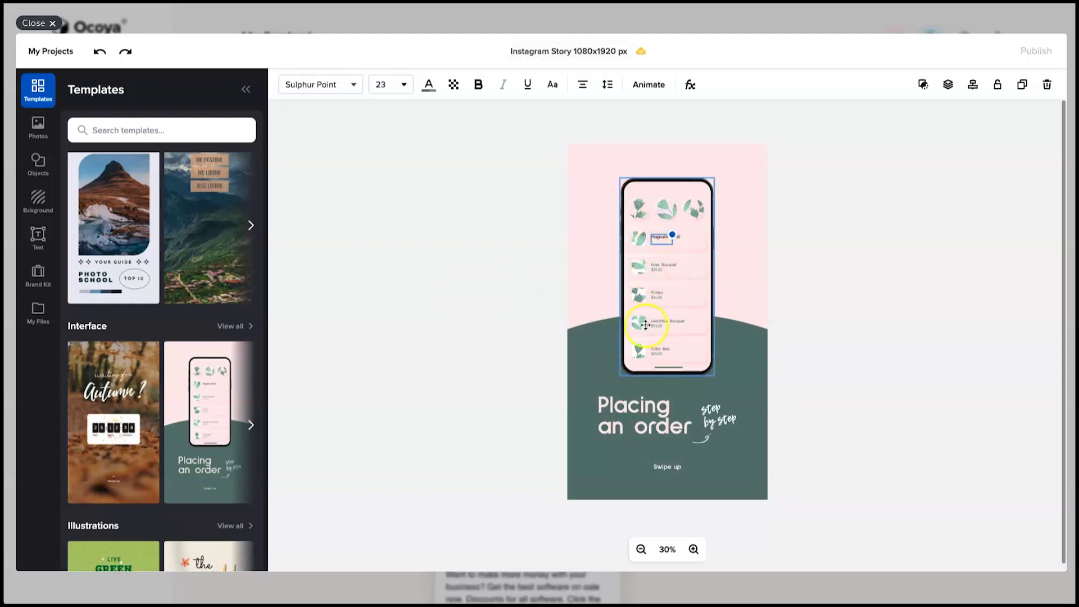
pyautogui.moveTo(626, 423); pyautogui.dragTo(600, 369)
pyautogui.click(601, 370)
pyautogui.click(580, 288)
pyautogui.click(717, 193)
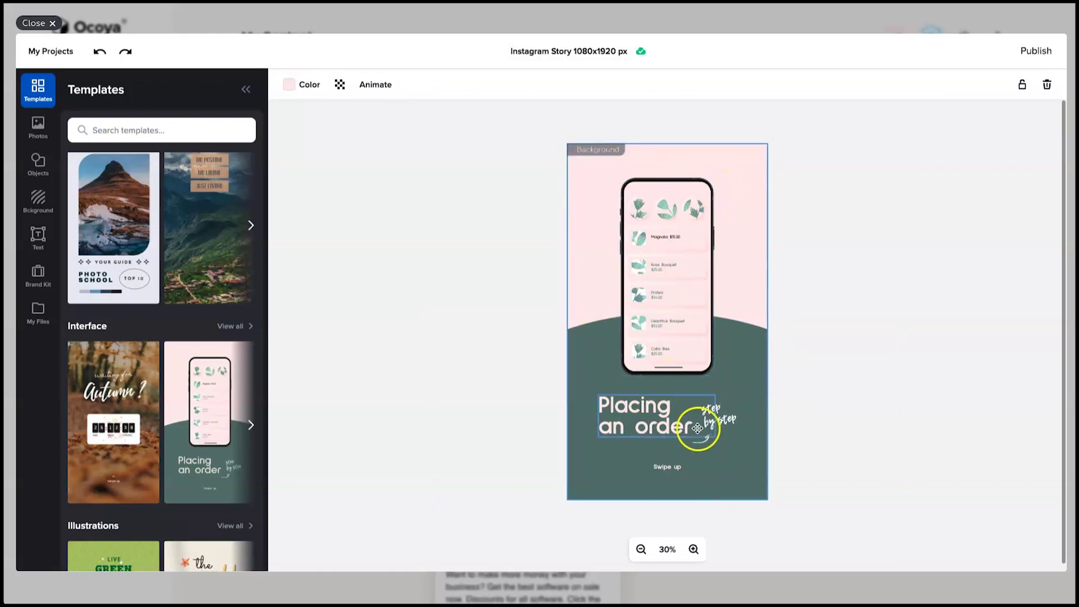
# Add the green book graphic from the Autumn objects to the design and delete it again
pyautogui.click(38, 168)
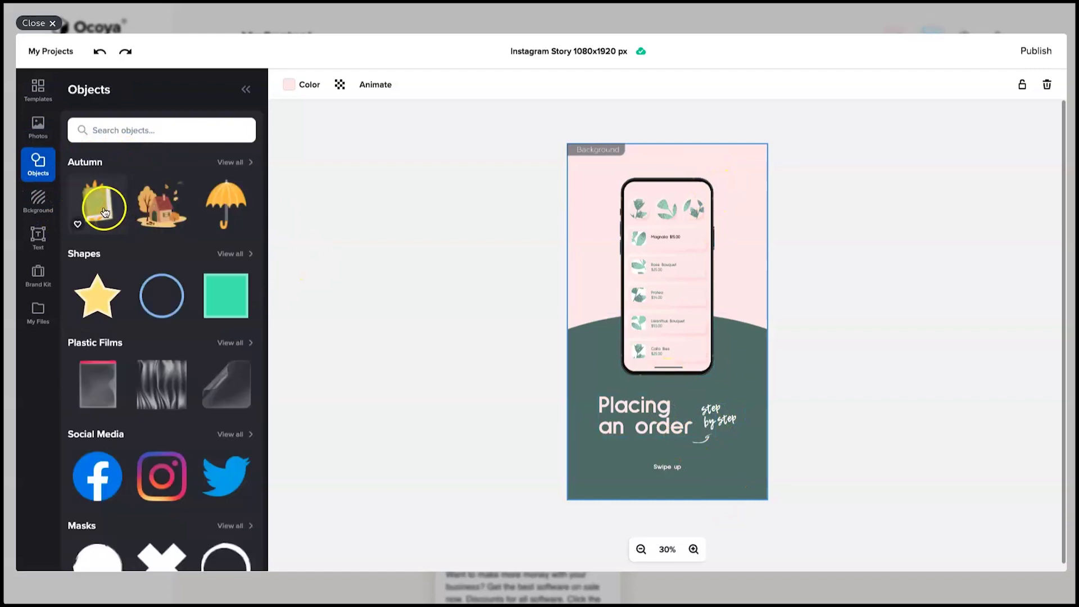
pyautogui.click(97, 205)
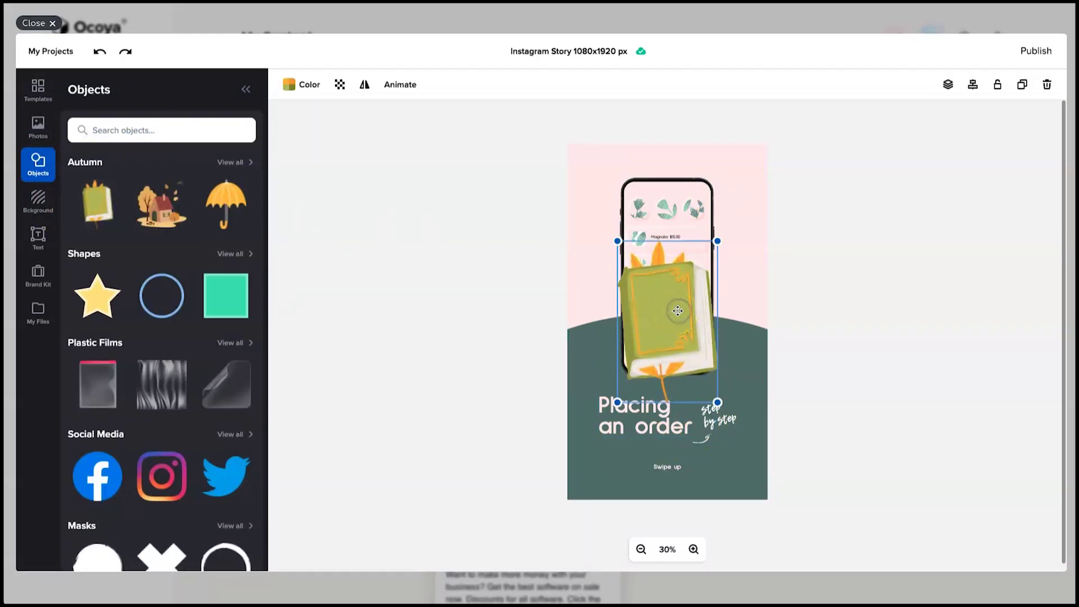
pyautogui.press('Delete')
# Leave the story design editor and return to the My Content page
pyautogui.click(1062, 236)
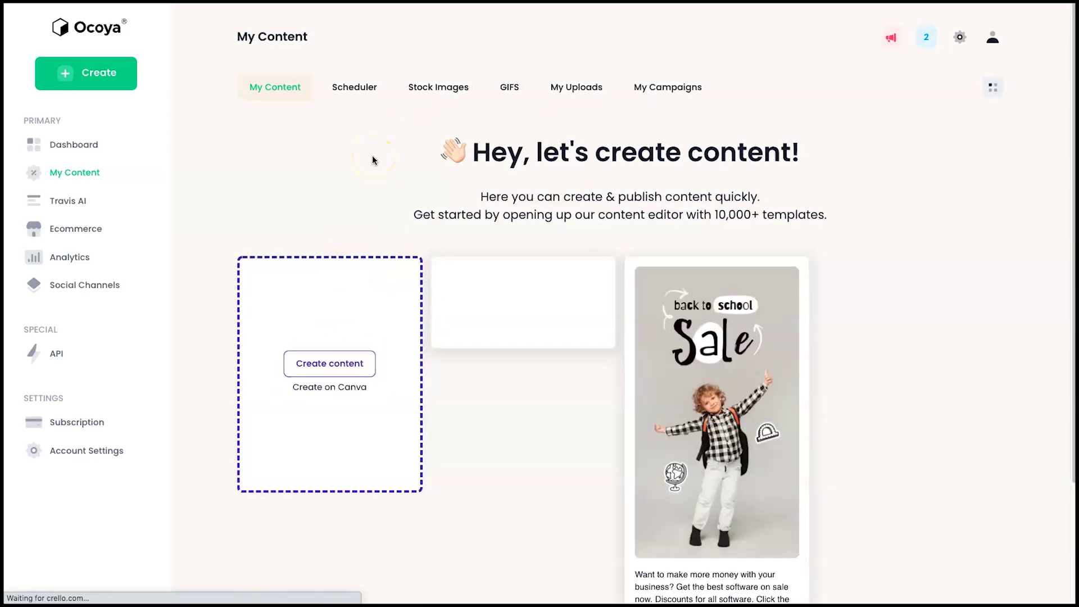
pyautogui.moveTo(465, 470)
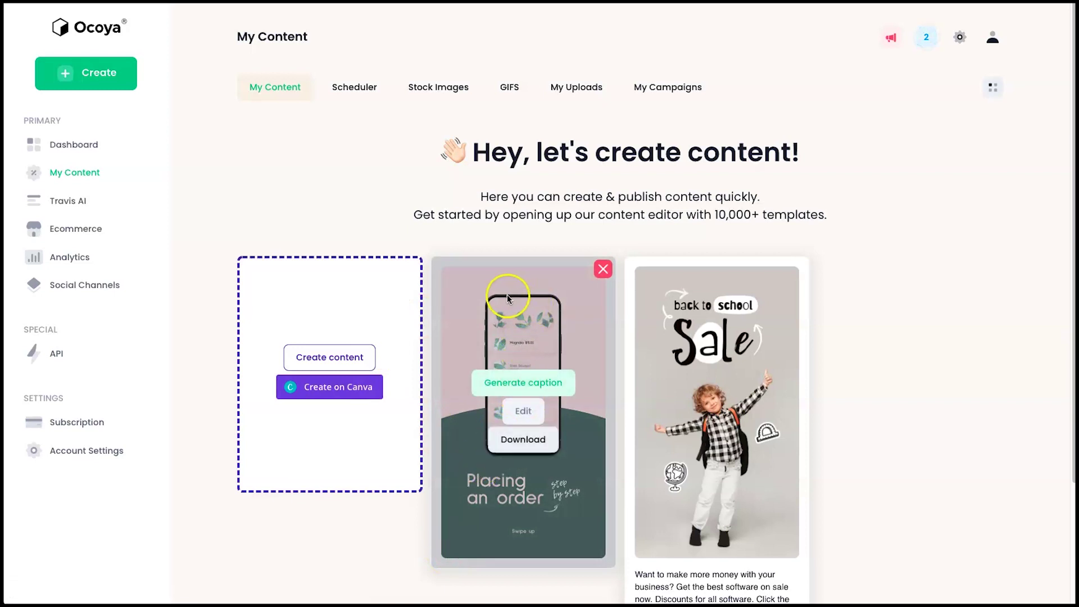
# Open the Canva integration, look through its uploads and templates, and close it
pyautogui.click(299, 388)
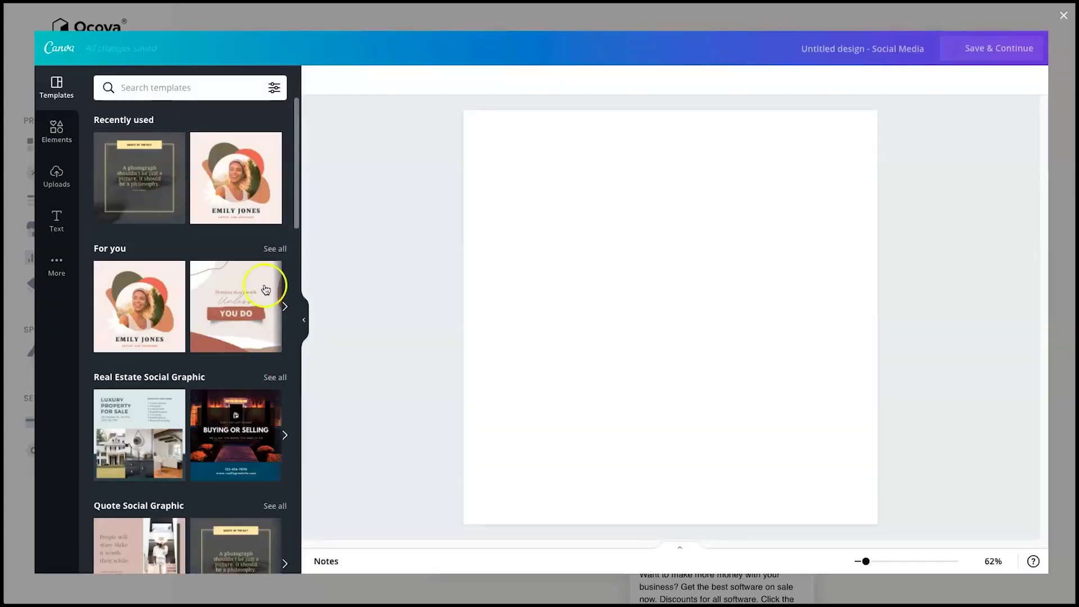
pyautogui.click(56, 179)
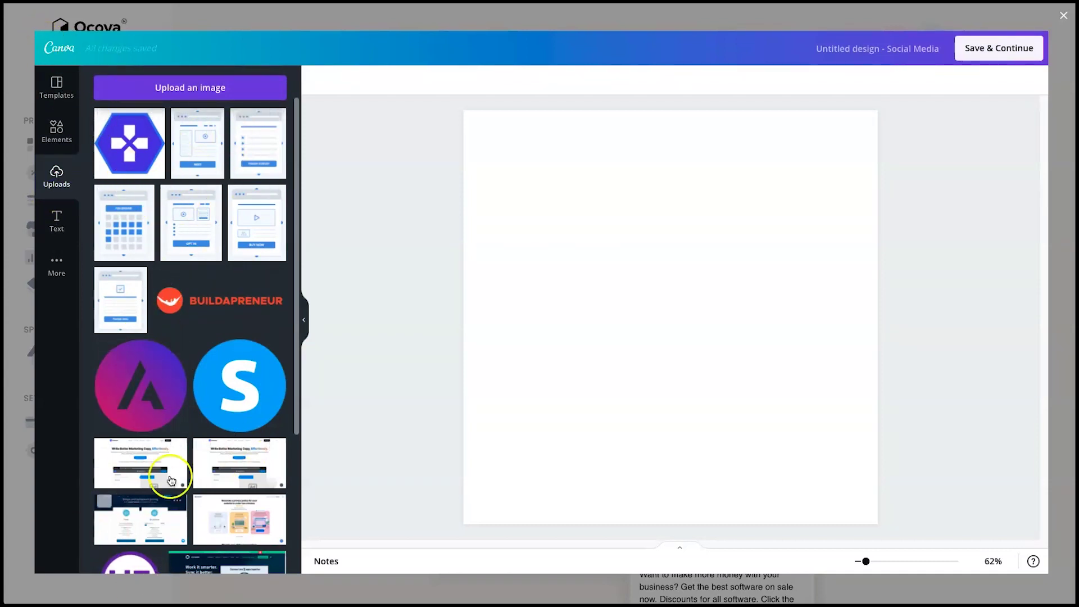
pyautogui.click(49, 90)
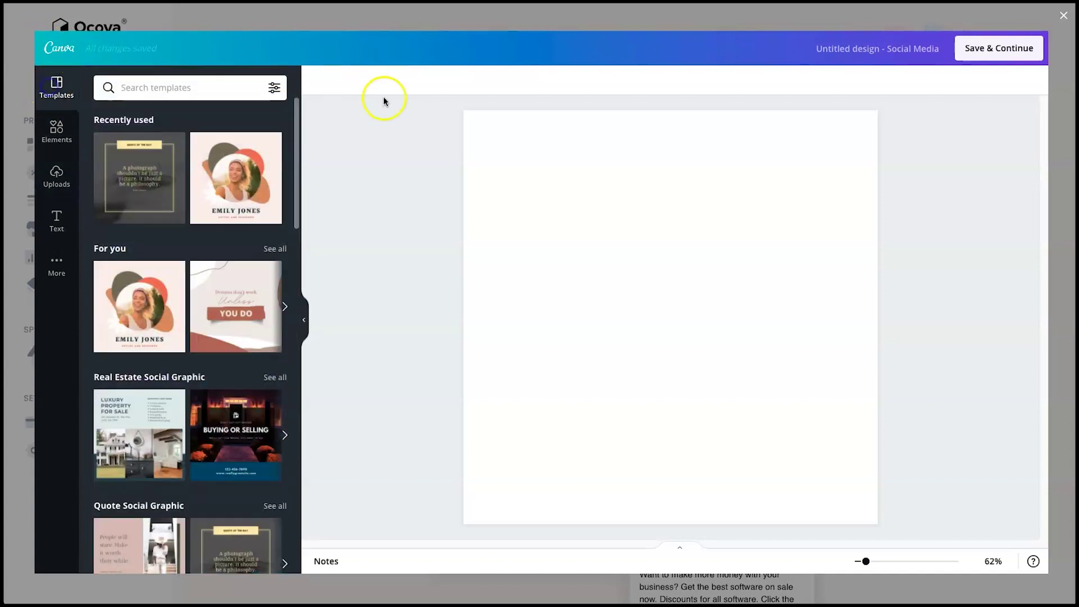
pyautogui.click(1060, 18)
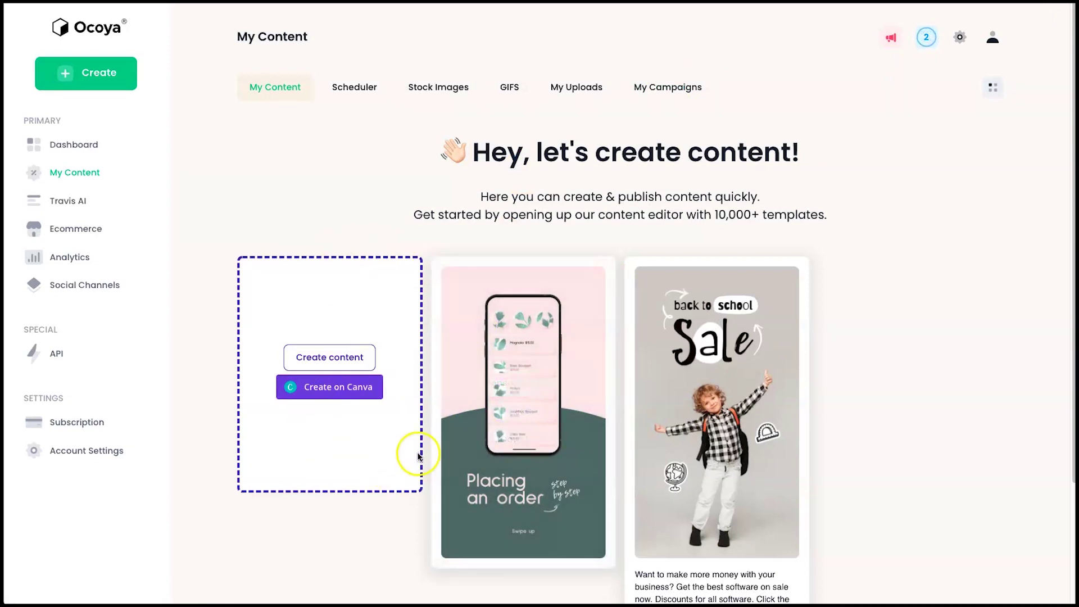
# Open caption generation for the "Placing an order" design
pyautogui.moveTo(490, 410)
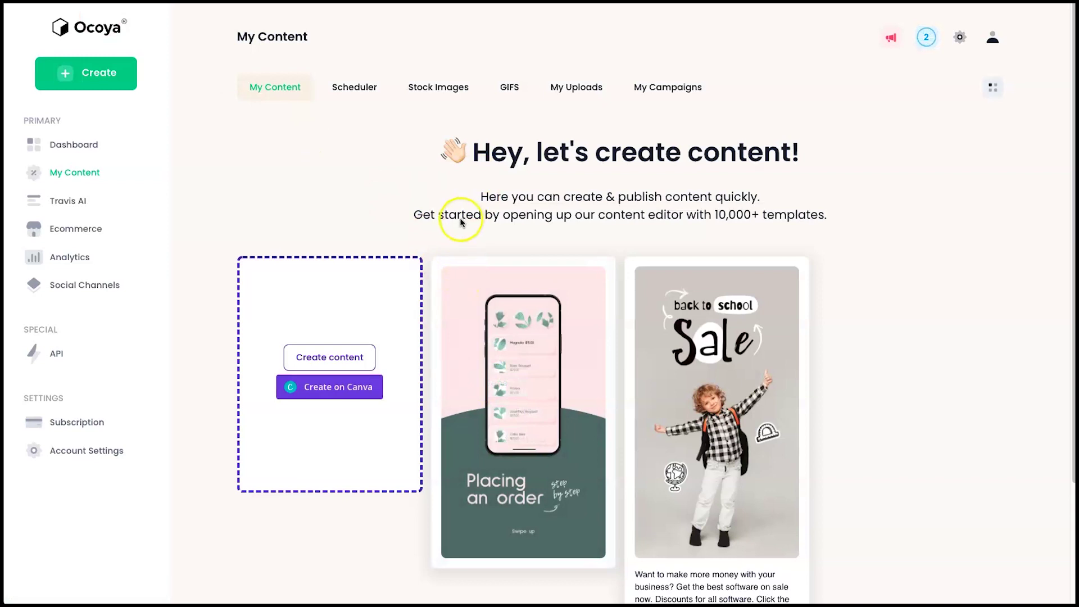
pyautogui.moveTo(507, 347)
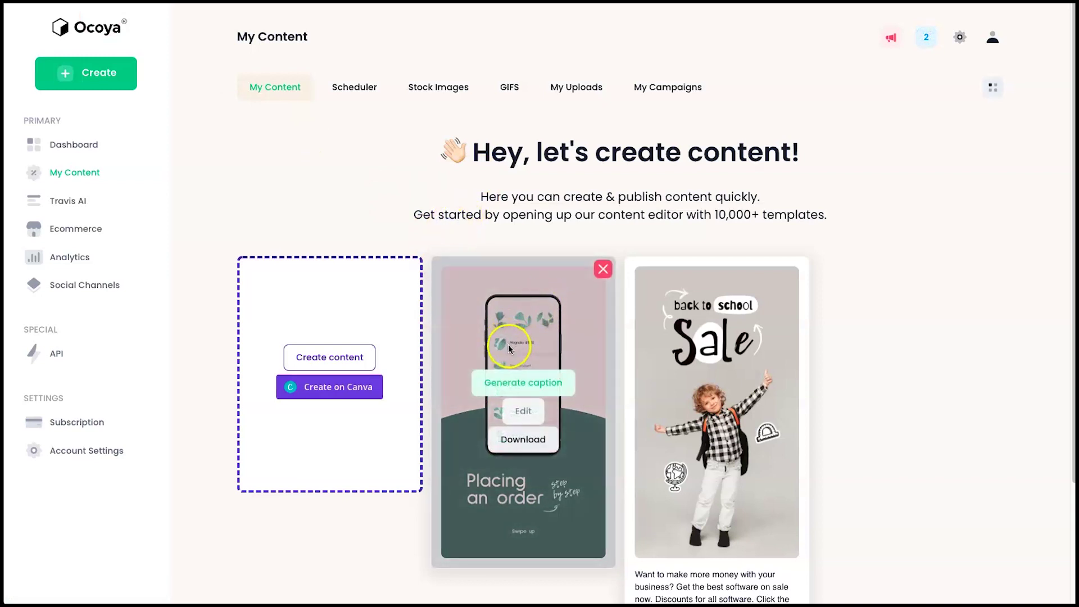
pyautogui.click(540, 387)
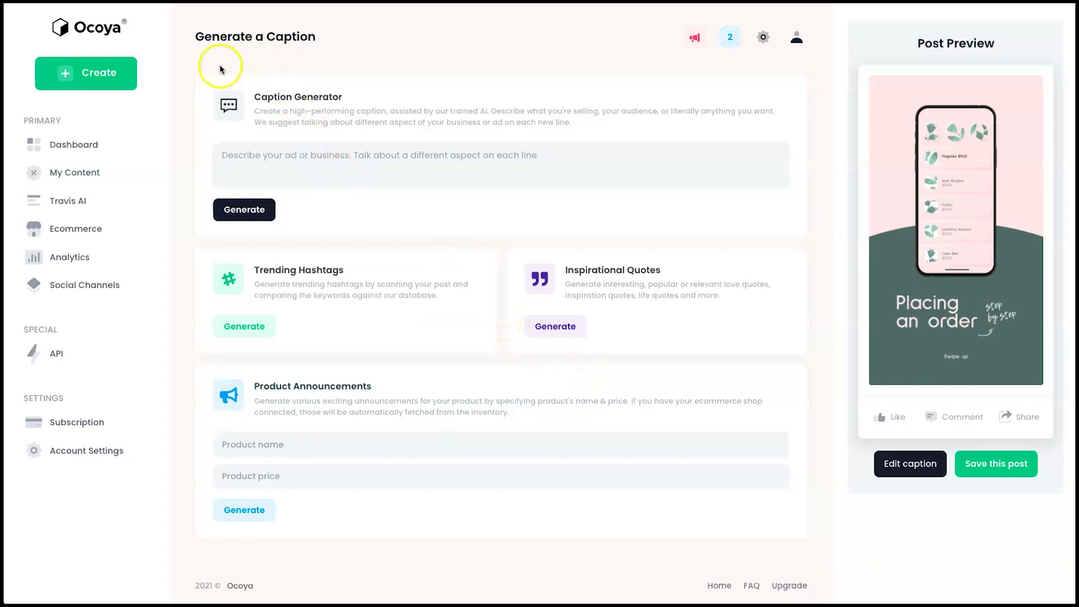
# Enter "Over the past few months, I've been getting crazy amounts of traffic." as the first line of the Caption Generator description
pyautogui.click(400, 173)
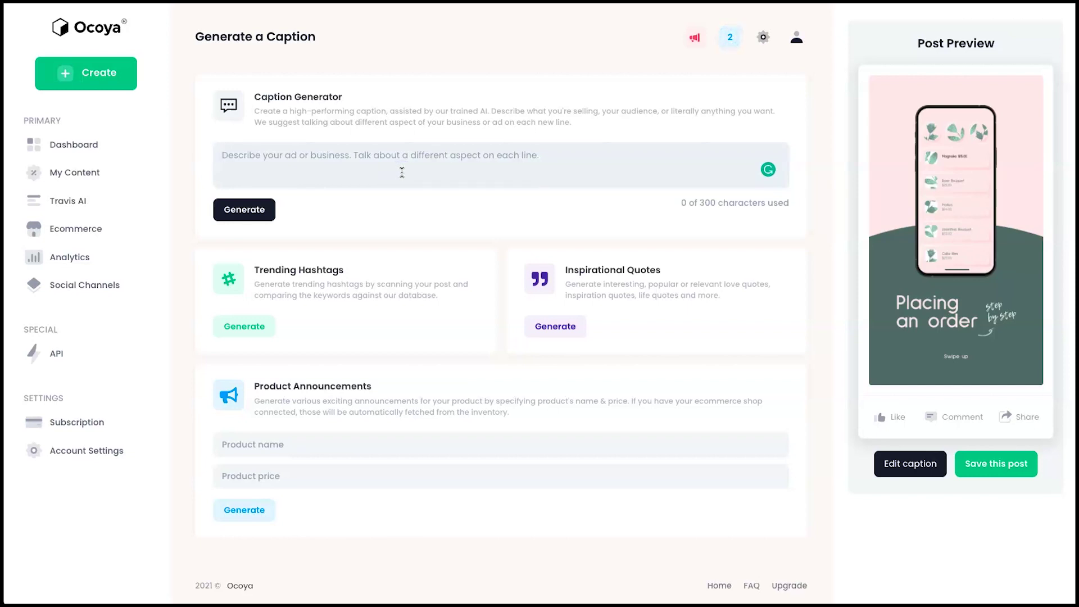
pyautogui.moveTo(511, 112); pyautogui.dragTo(482, 122)
pyautogui.click(364, 123)
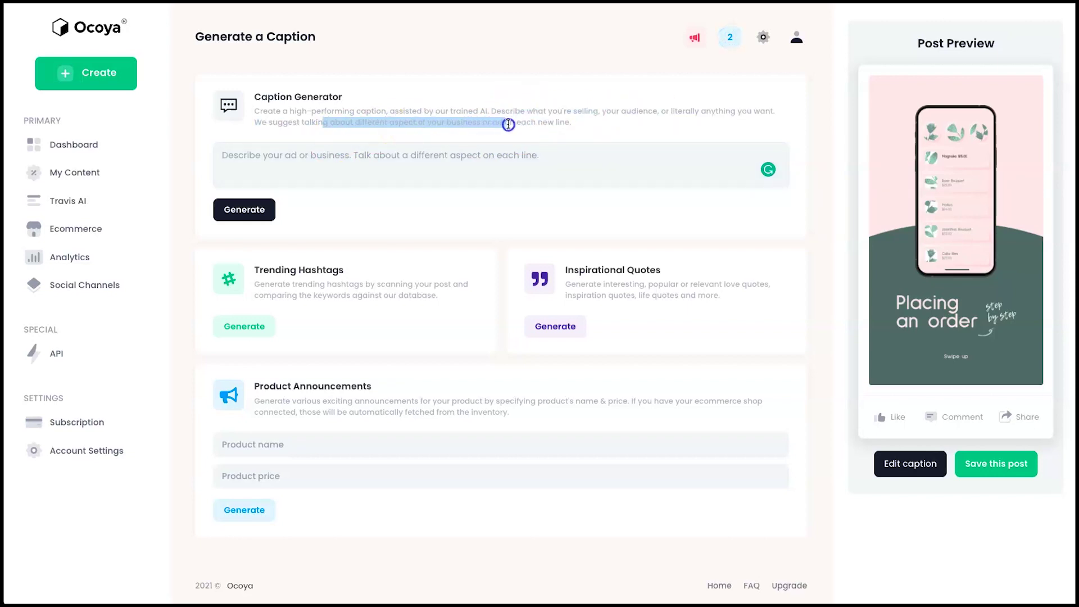
pyautogui.click(558, 145)
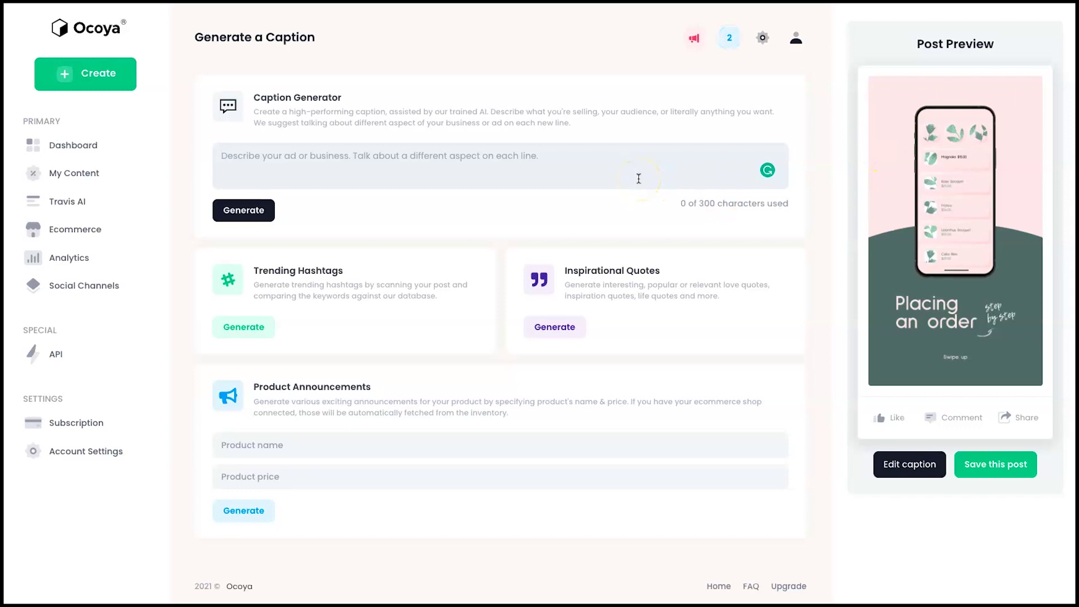
pyautogui.write('Oner the past few mo')
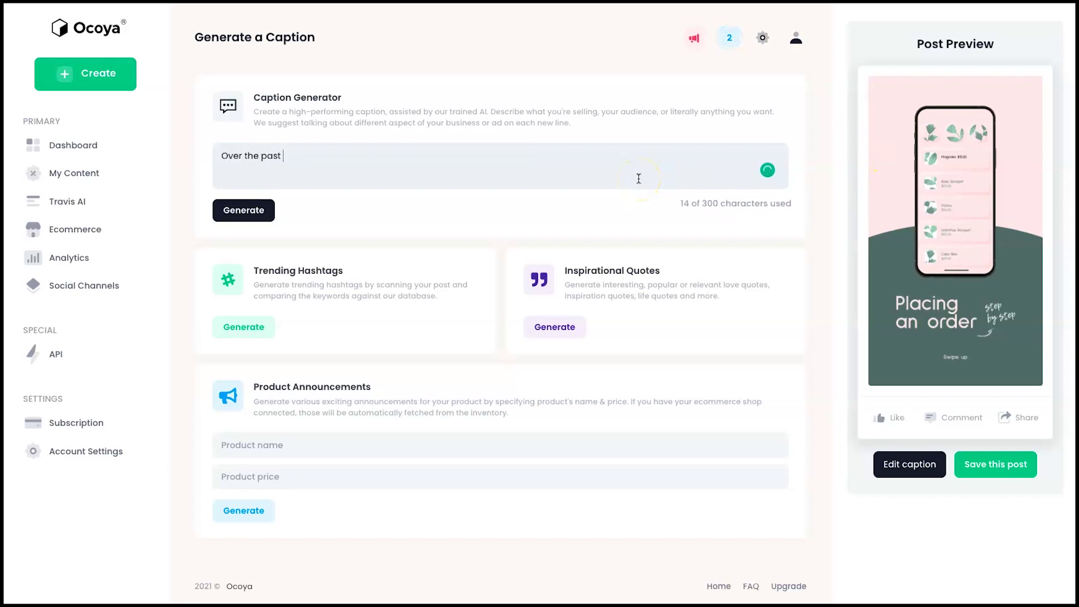
pyautogui.write("nths, I've been ge")
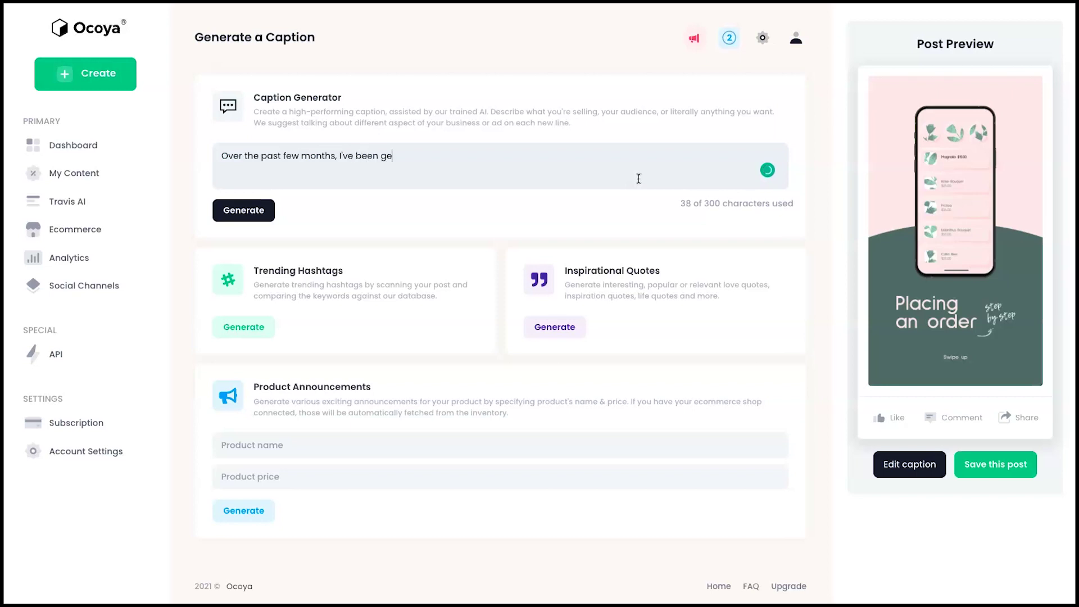
pyautogui.write('tting crazy amounts of traffic.')
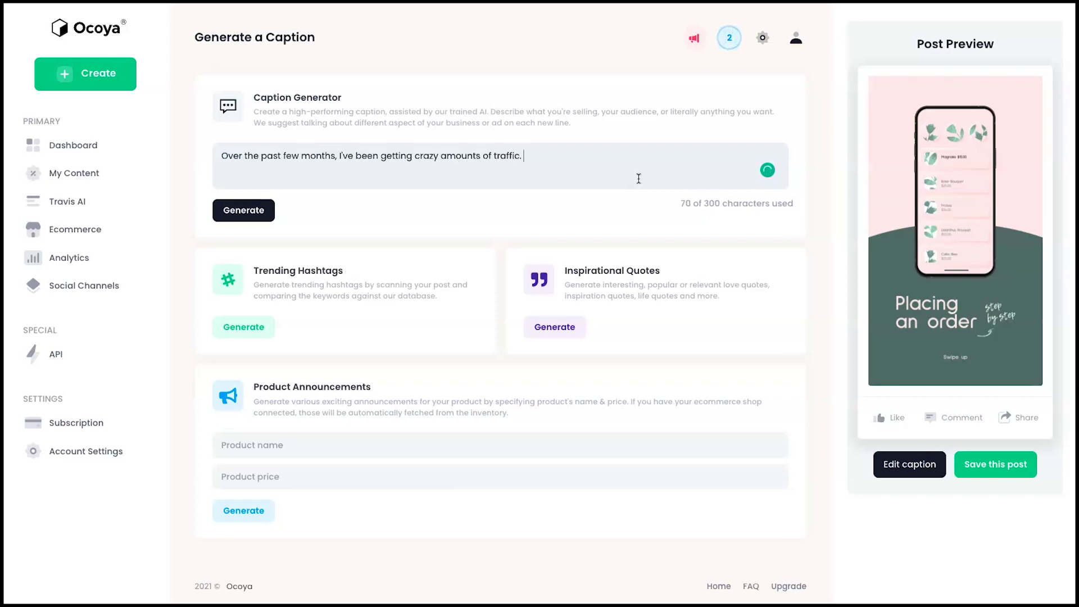
pyautogui.press('Return')
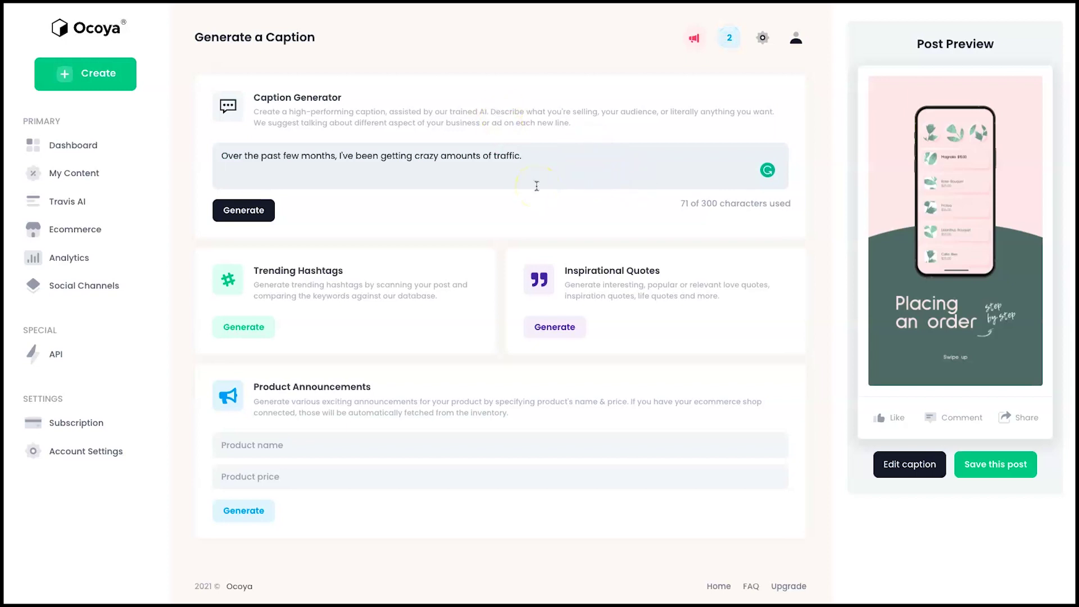
# Add the lines "I'm having a big sale with all of my favourite courses, half price." and "Get in quick.", and generate the caption
pyautogui.write("I'm having a big sale with all of my favourite courses, half price. Get")
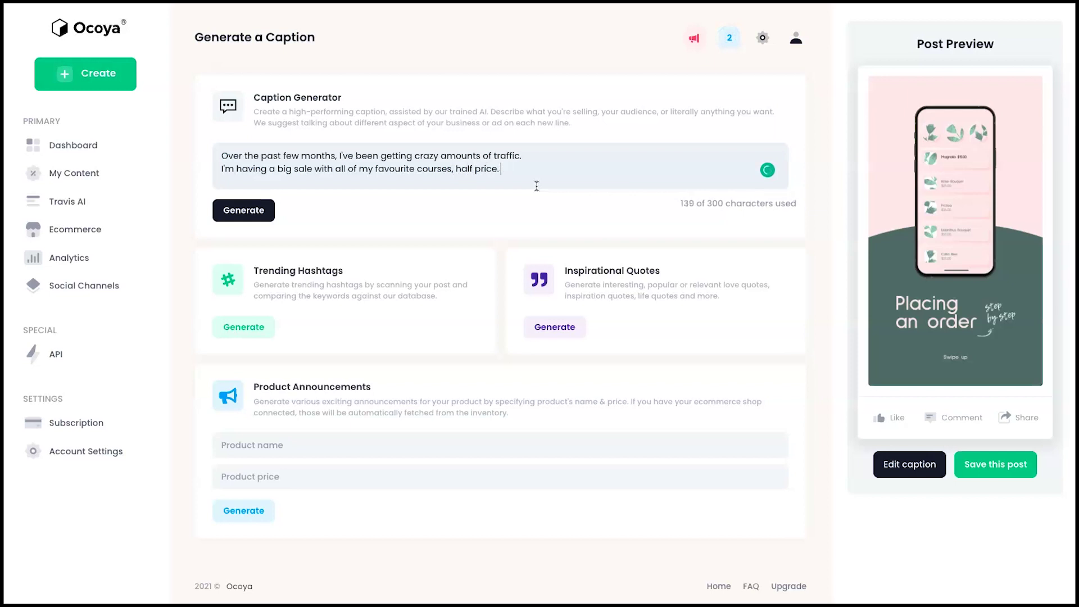
pyautogui.press('Return')
pyautogui.write('Get in quick.')
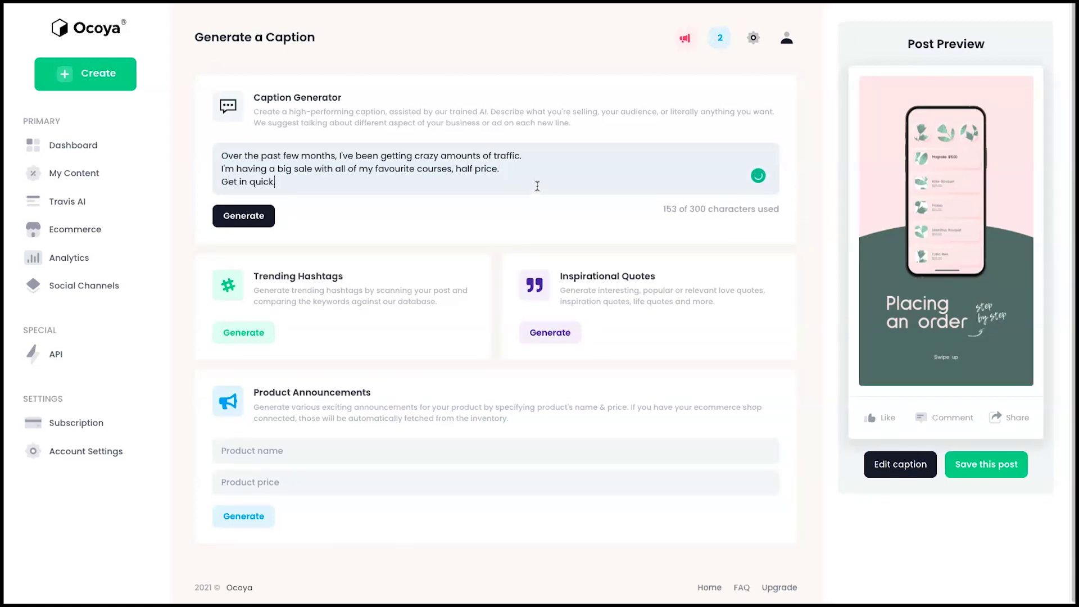
pyautogui.click(266, 217)
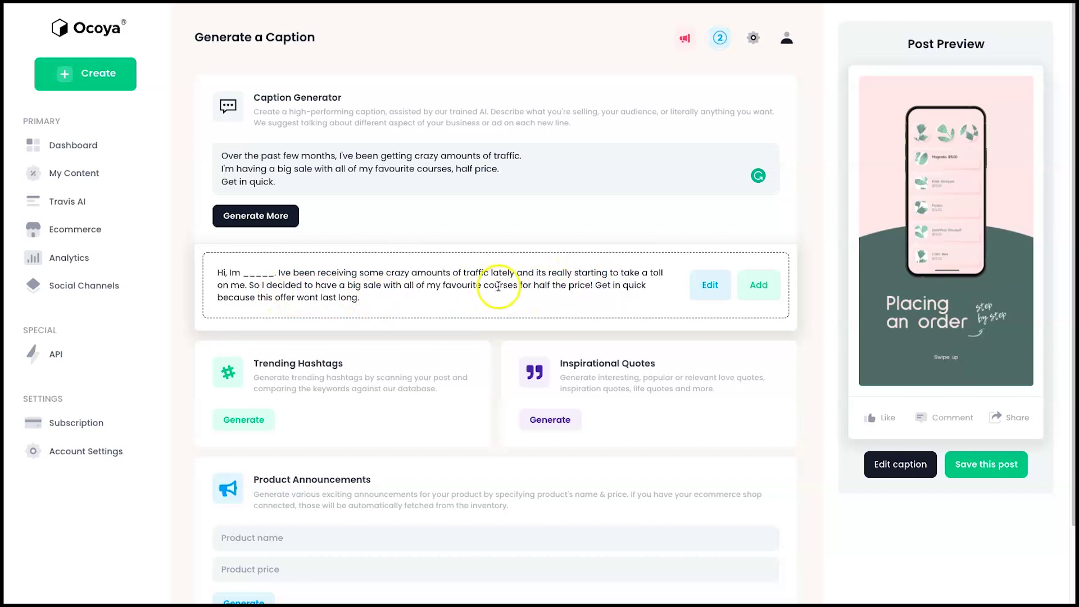
# Edit the generated caption to remove the "Hi, Im _____." greeting so that it starts with "I've been receiving"
pyautogui.click(708, 291)
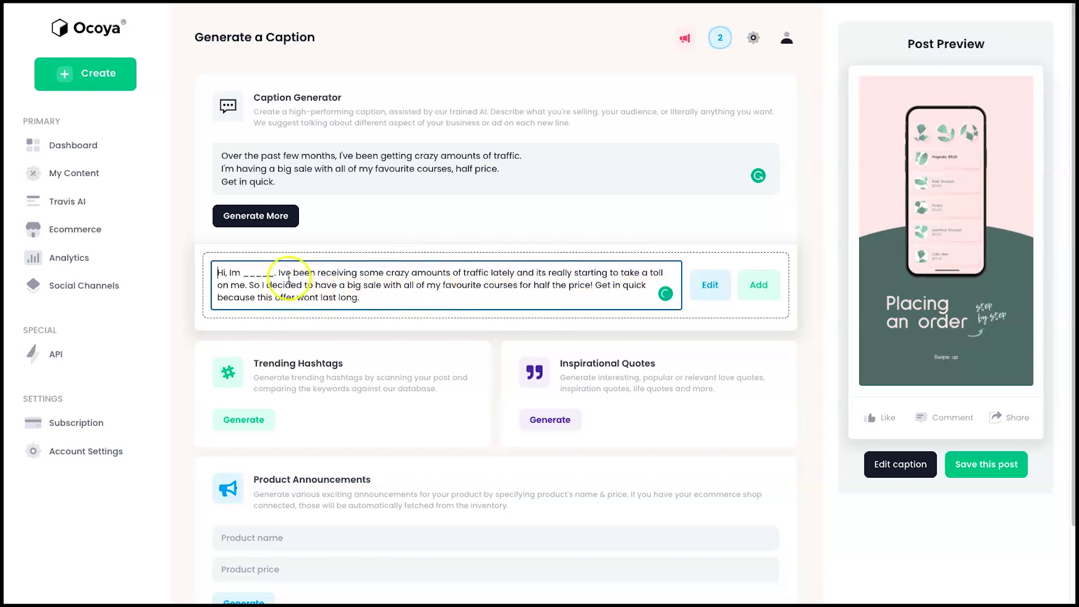
pyautogui.moveTo(280, 274); pyautogui.dragTo(282, 249)
pyautogui.press('BackSpace')
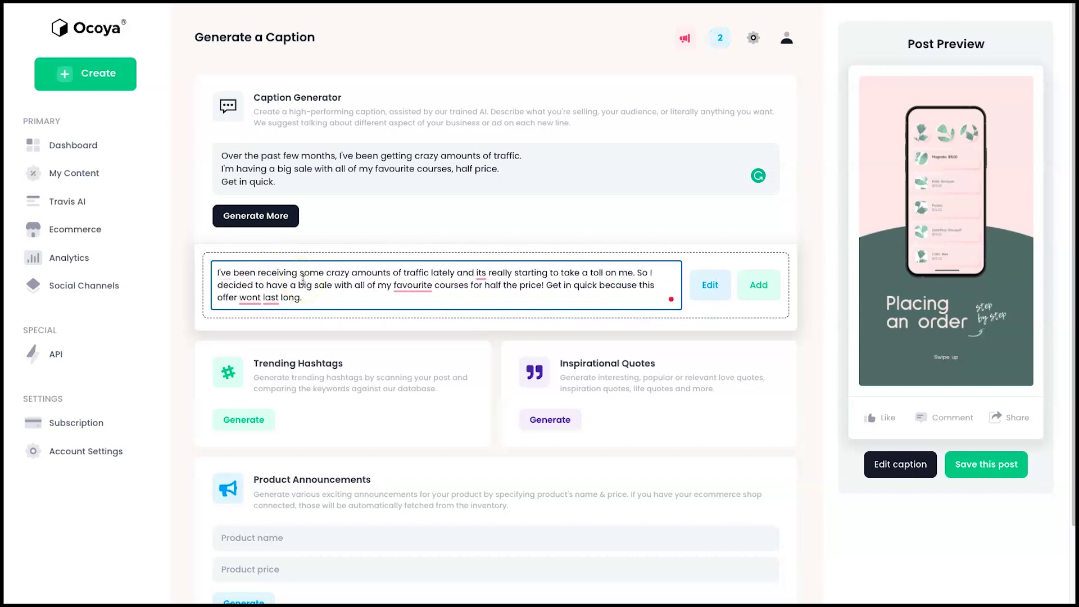
# Correct "its" to "it's" and "wont" to "won't" in the generated caption
pyautogui.moveTo(480, 273)
pyautogui.click(487, 305)
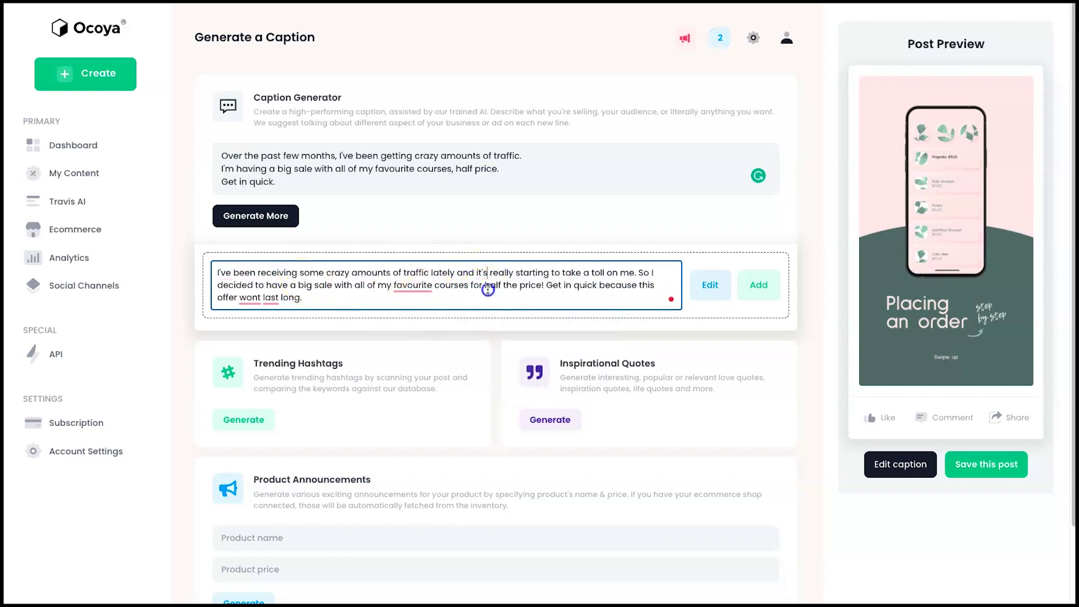
pyautogui.click(262, 311)
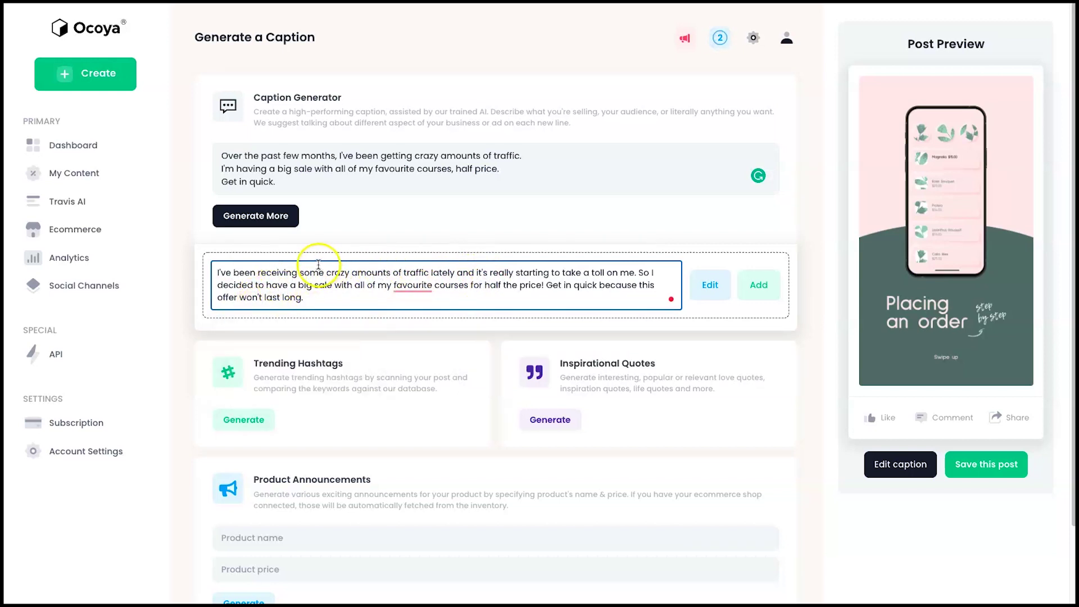
# Delete "some" before "crazy amounts" and replace "take a toll on me" with "pick up" in the caption
pyautogui.moveTo(319, 268); pyautogui.dragTo(326, 272)
pyautogui.press('BackSpace')
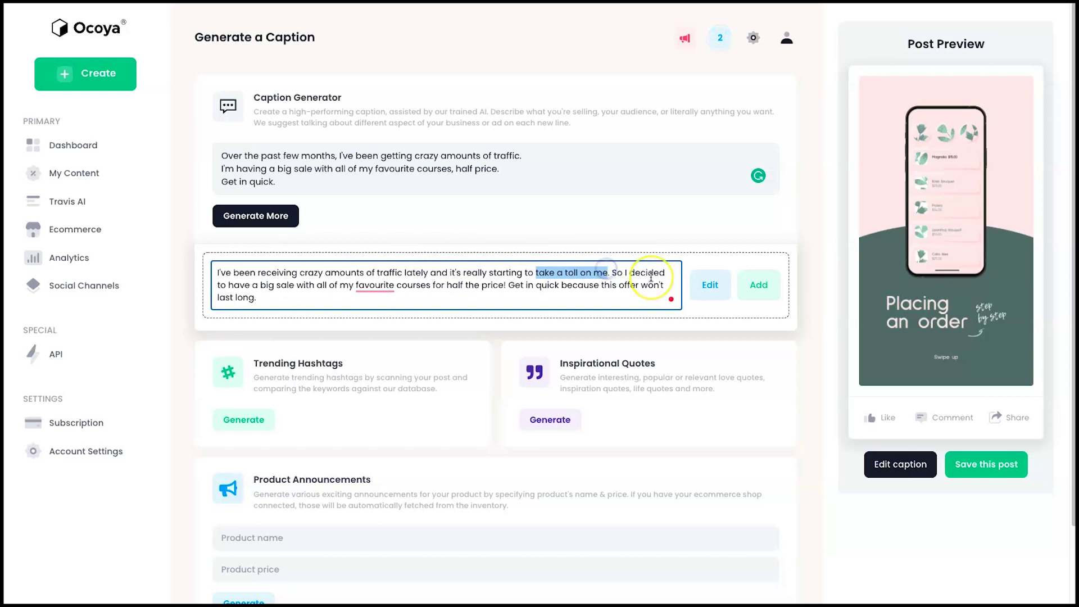
pyautogui.write('pick up')
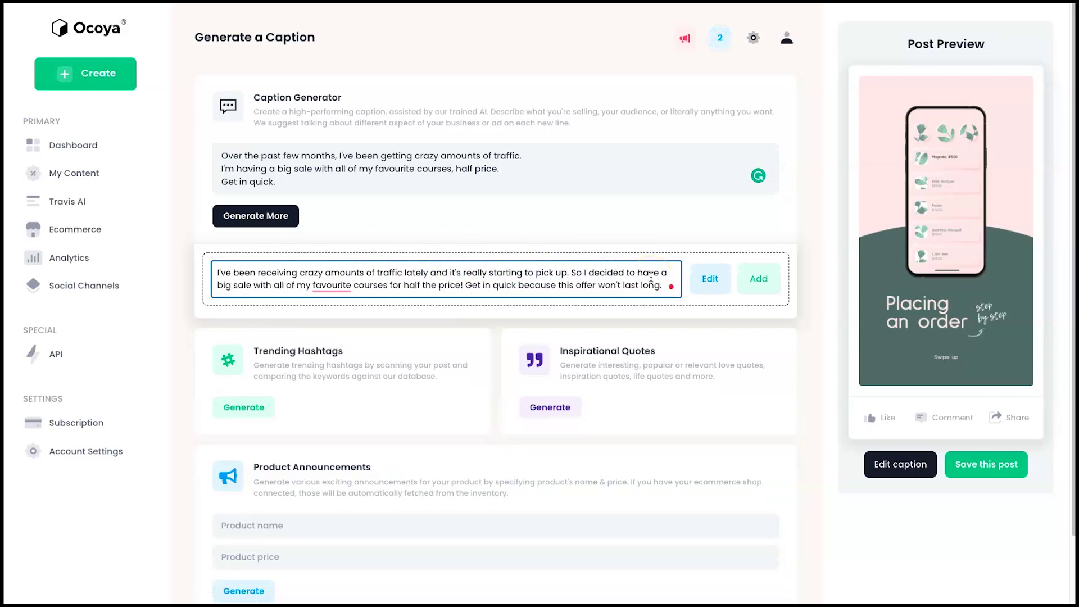
# Change "favourite" to "favorite" in the caption and add the caption to the post
pyautogui.click(332, 286)
pyautogui.click(351, 309)
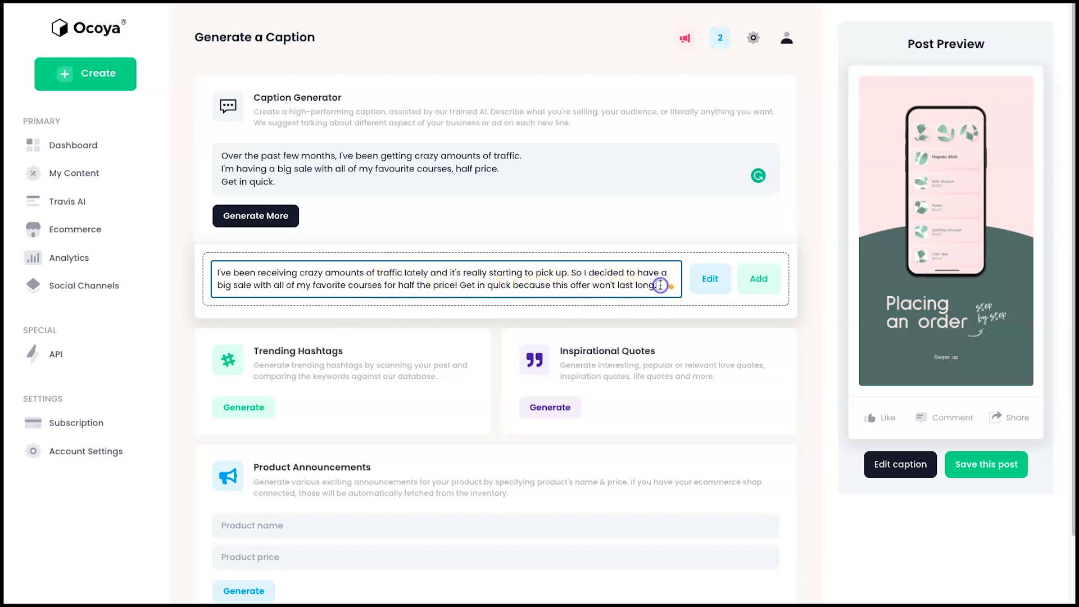
pyautogui.click(758, 278)
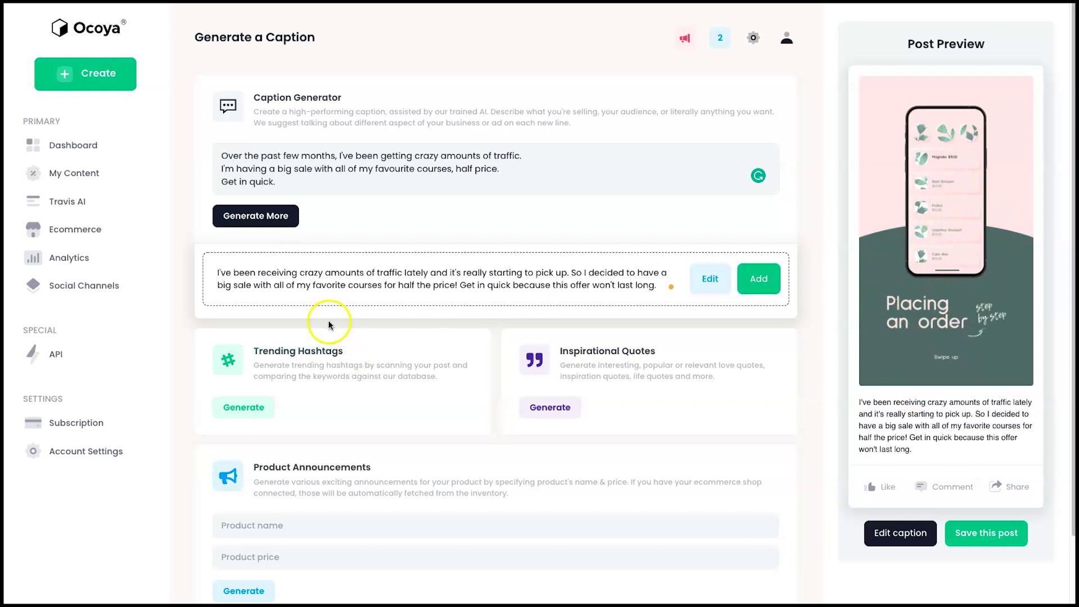
# Generate trending hashtags for the post
pyautogui.scroll(-1, 387, 410)
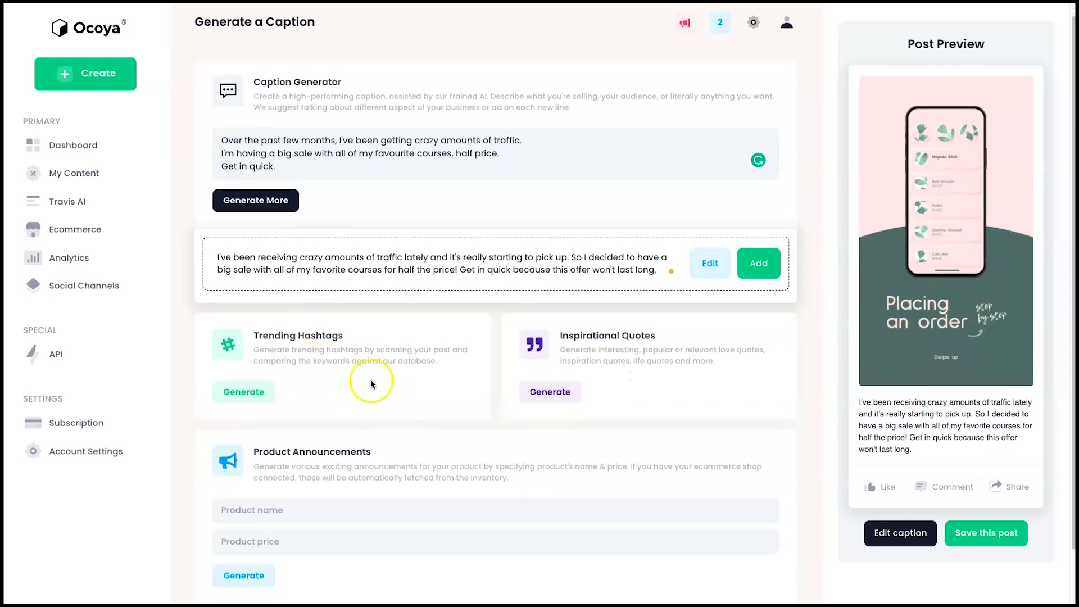
pyautogui.click(260, 391)
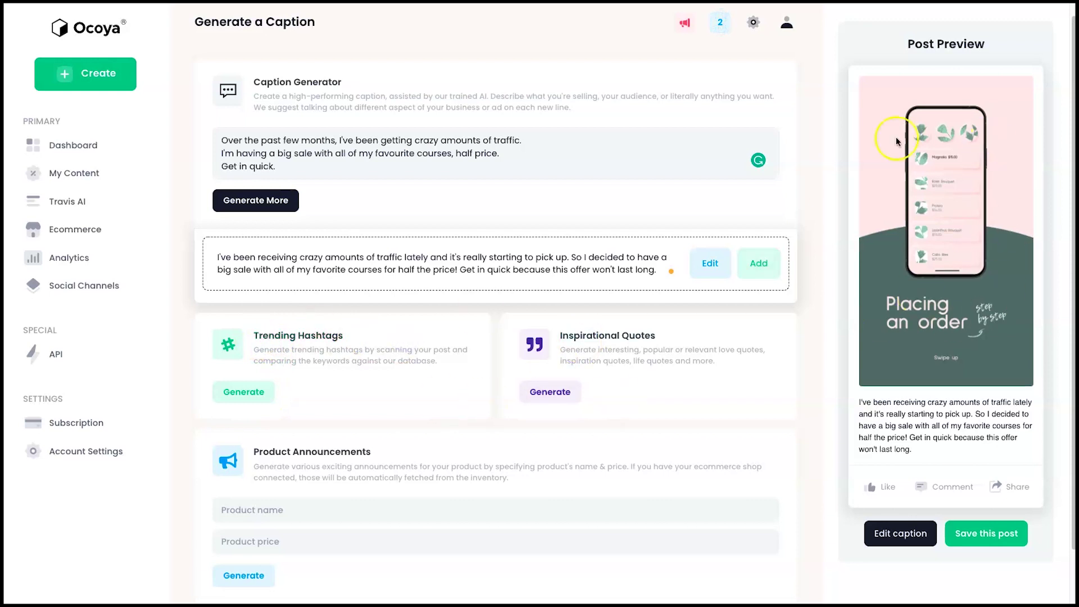
pyautogui.click(254, 390)
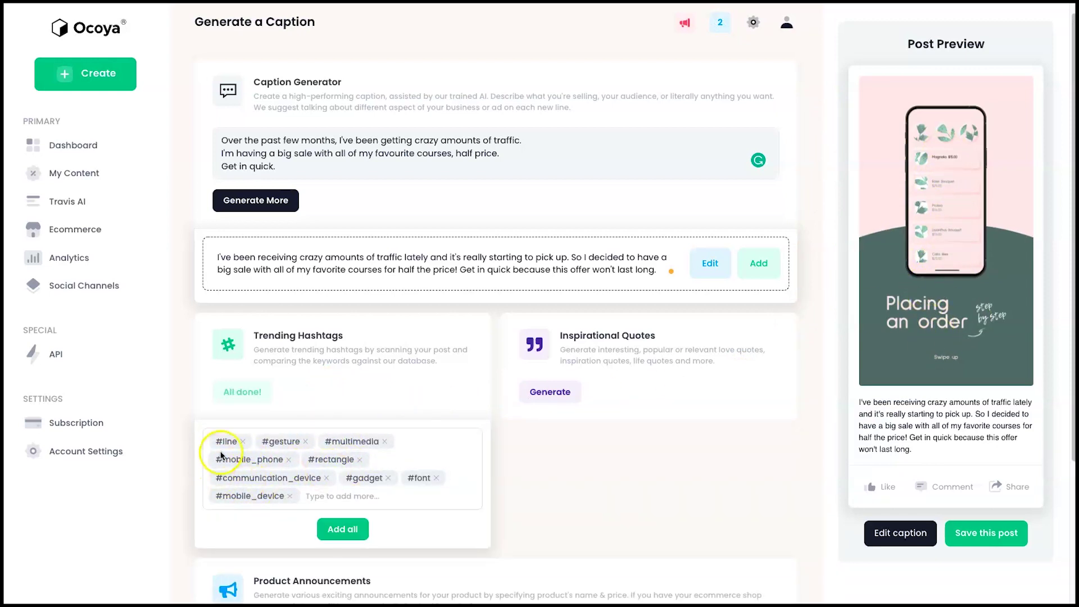
# Remove all the suggested hashtags, from #line and #gesture through #mobile_device, from the trending hashtags list
pyautogui.click(243, 442)
pyautogui.click(260, 441)
pyautogui.click(274, 442)
pyautogui.click(293, 442)
pyautogui.click(268, 442)
pyautogui.click(326, 442)
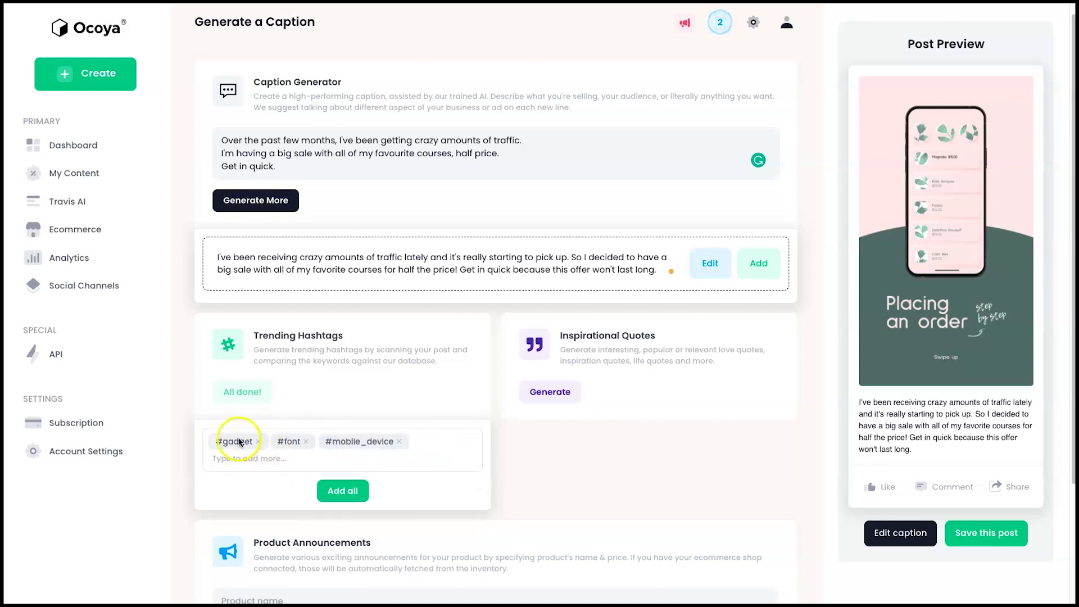
pyautogui.click(259, 442)
pyautogui.click(256, 442)
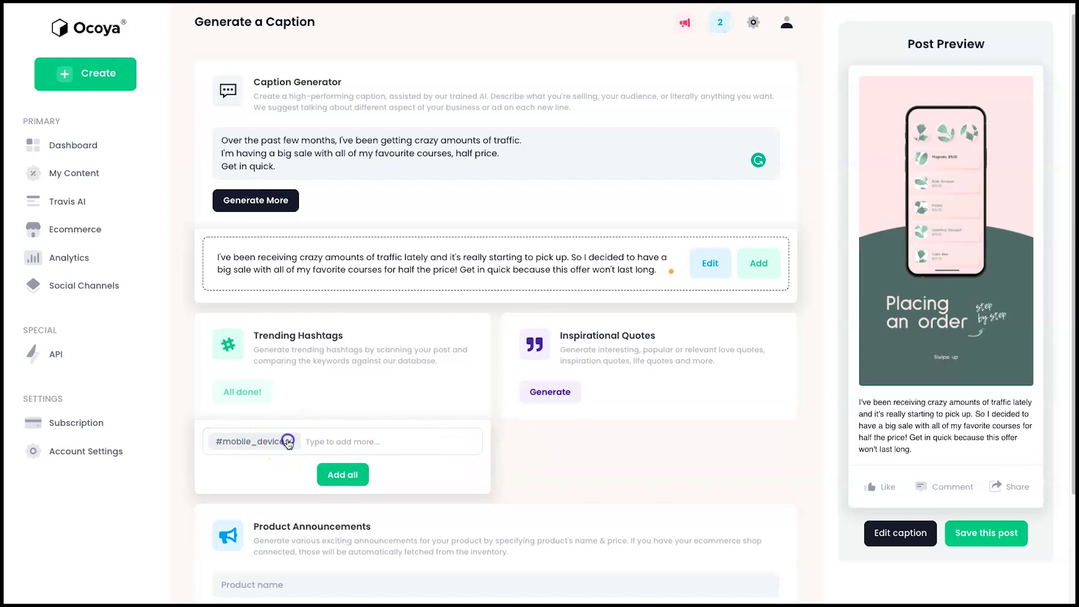
pyautogui.click(289, 443)
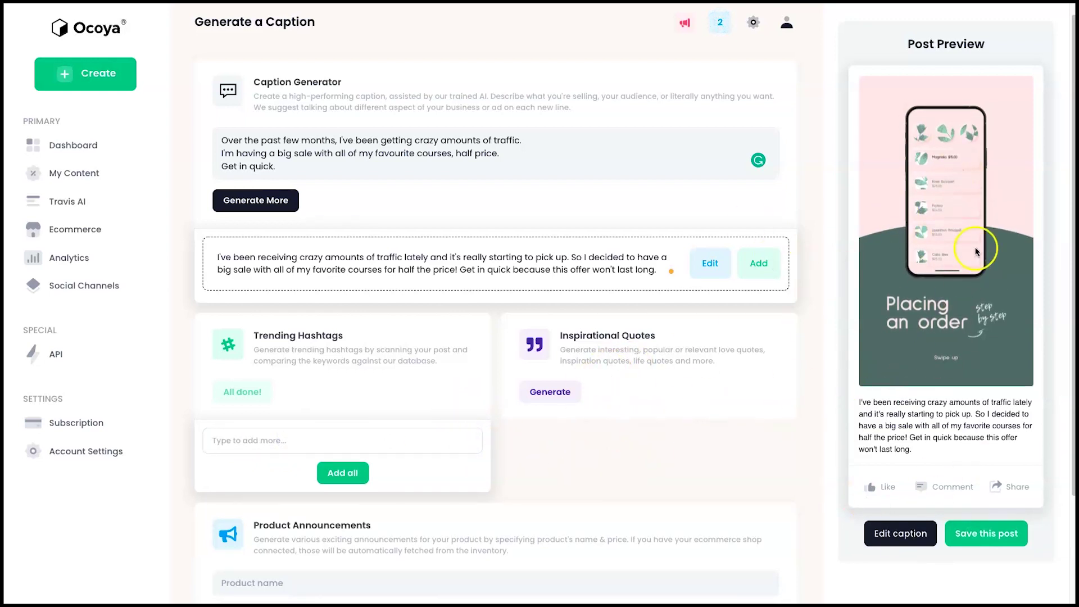
# Generate inspirational quotes and look over the suggestions and the product announcement section
pyautogui.click(541, 393)
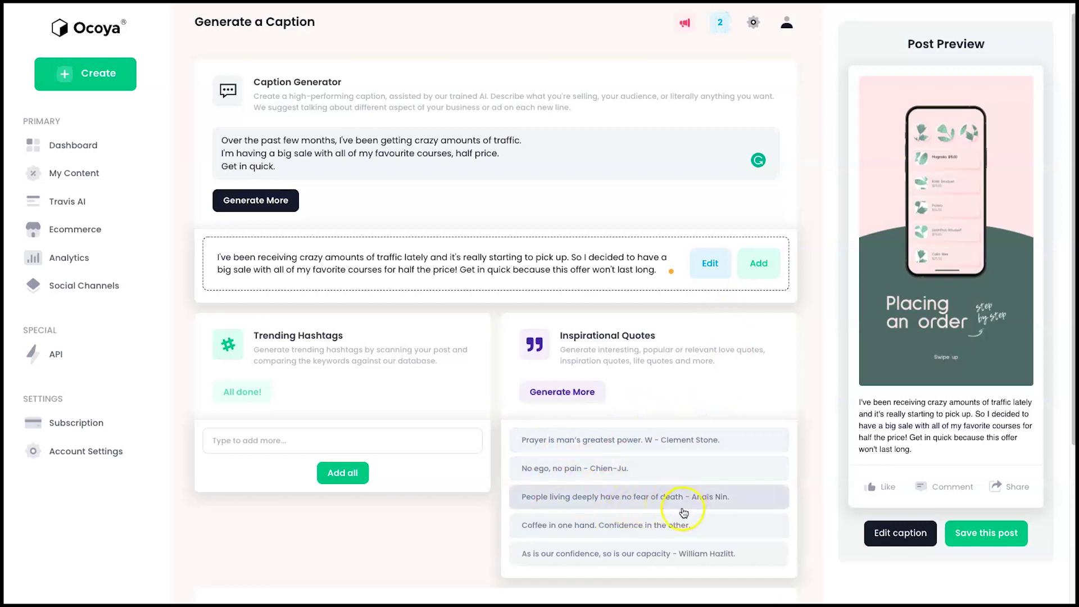
pyautogui.scroll(-1, 687, 511)
pyautogui.scroll(-3, 668, 438)
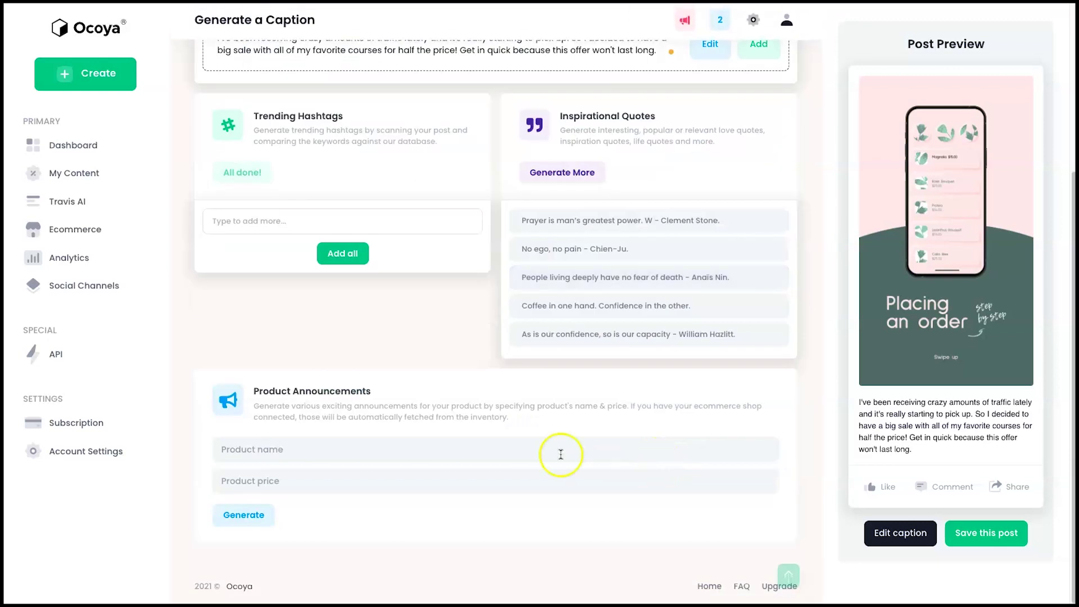
pyautogui.scroll(4, 432, 289)
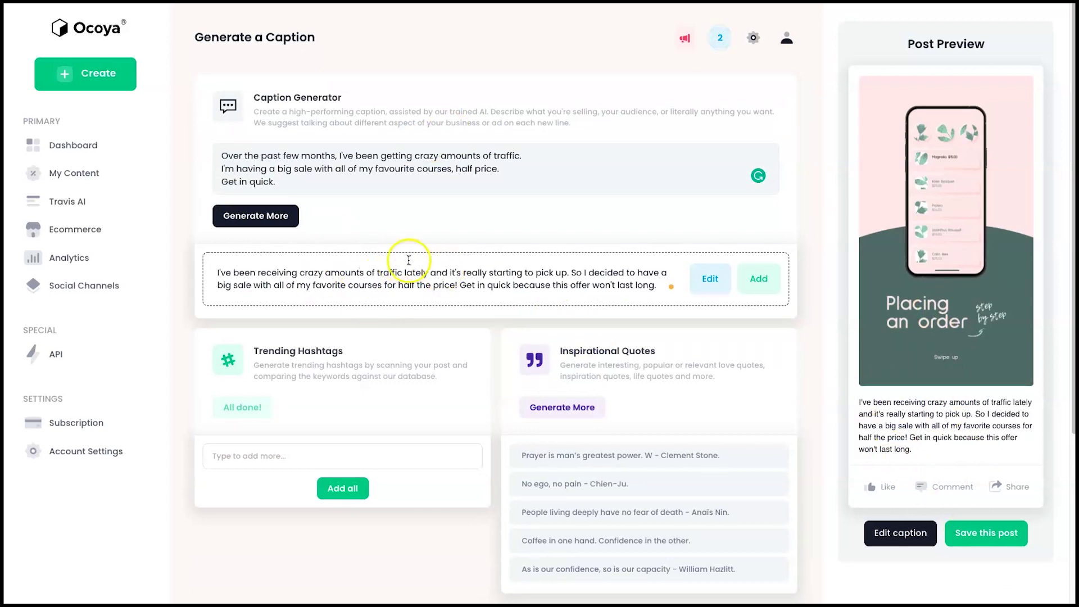
# Save the captioned post and start publishing the "Placing an order" post from the saved content
pyautogui.click(1011, 533)
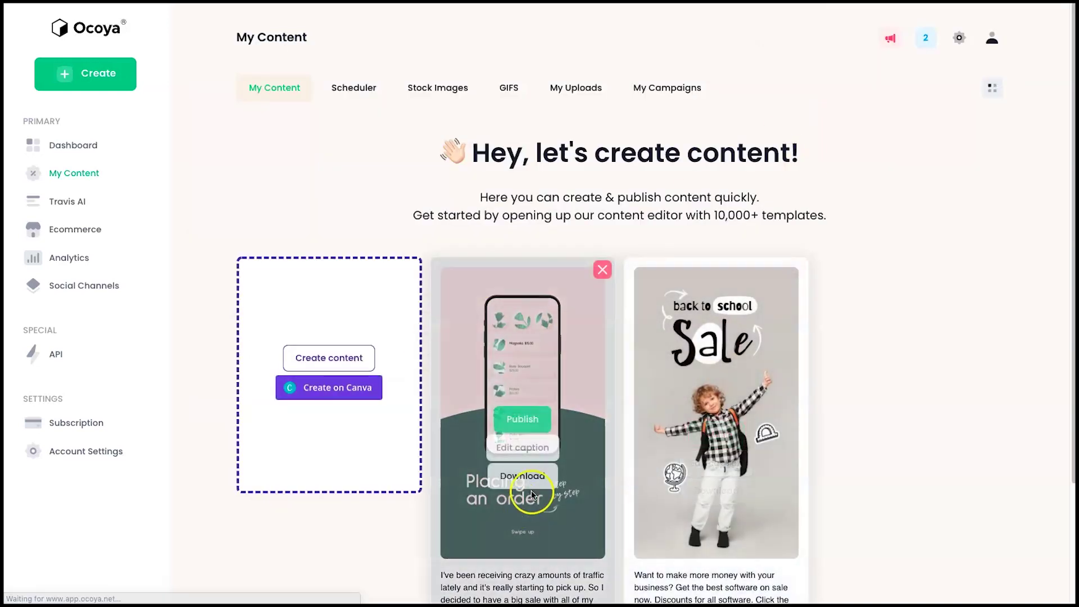
pyautogui.scroll(-3, 500, 504)
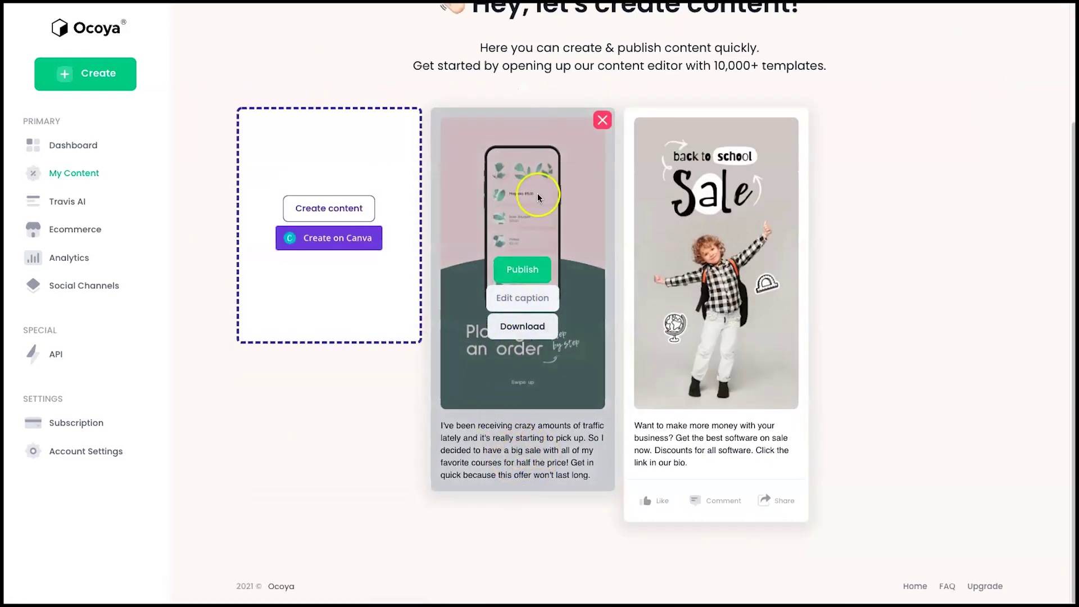
pyautogui.click(528, 273)
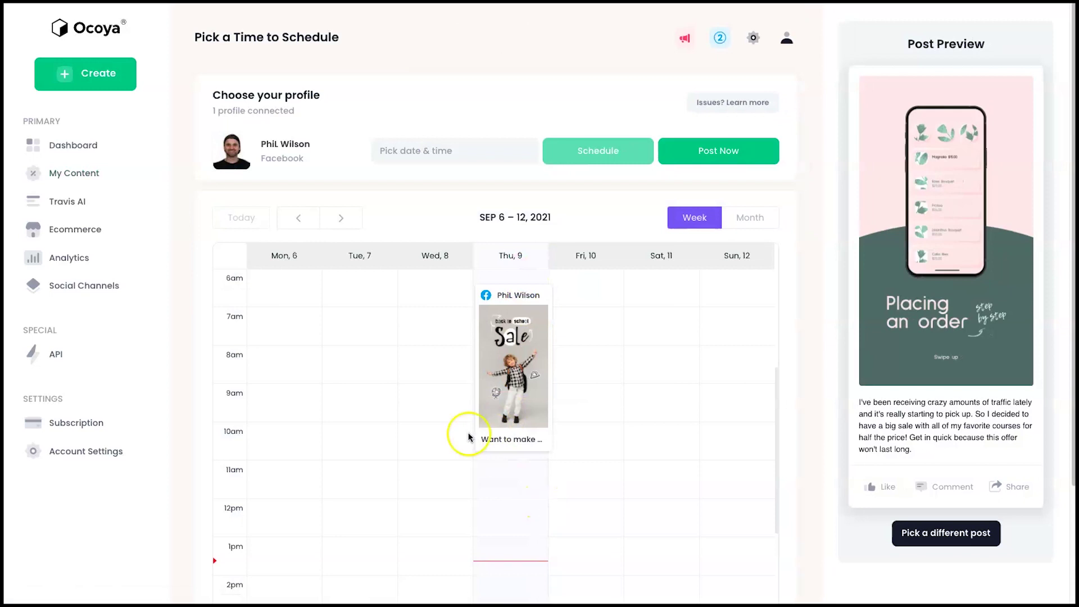
# Choose the connected Facebook profile and try to schedule the post for 2021-09-09 at 1:38 PM
pyautogui.click(308, 151)
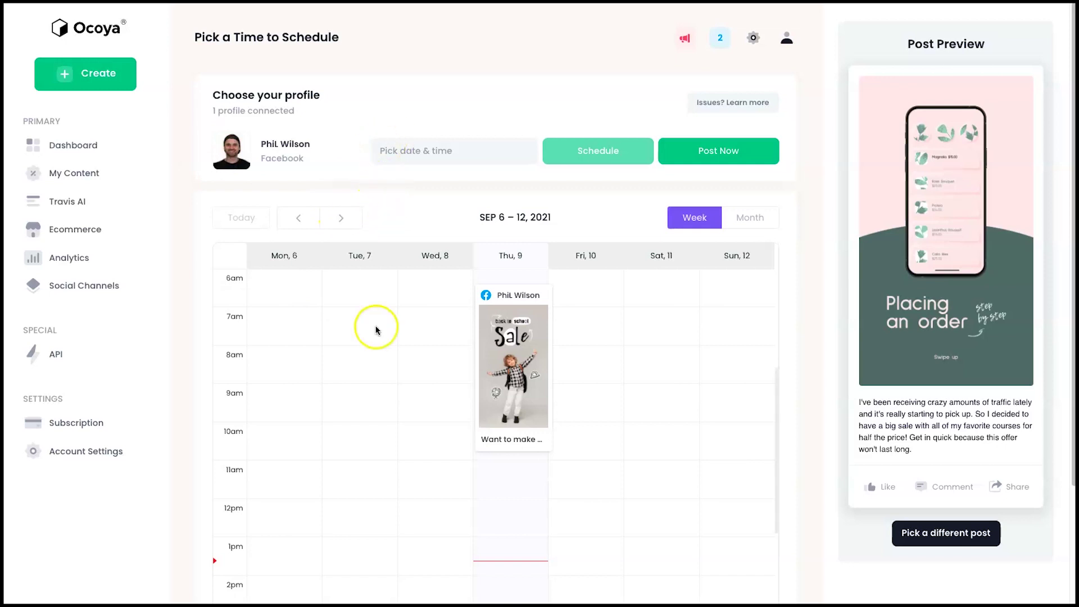
pyautogui.scroll(-3, 479, 489)
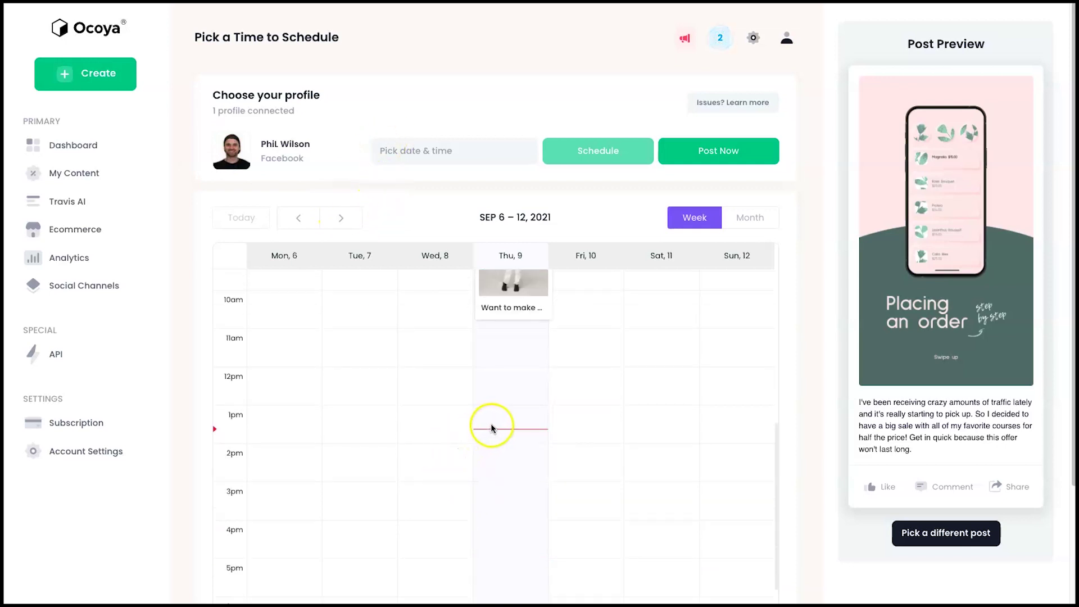
pyautogui.click(461, 151)
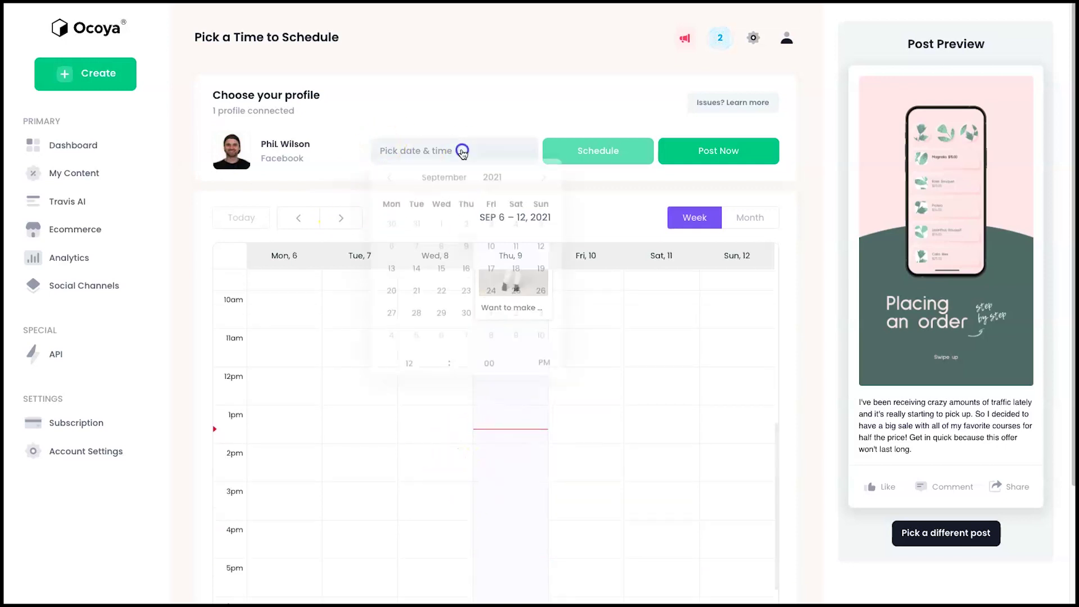
pyautogui.click(470, 253)
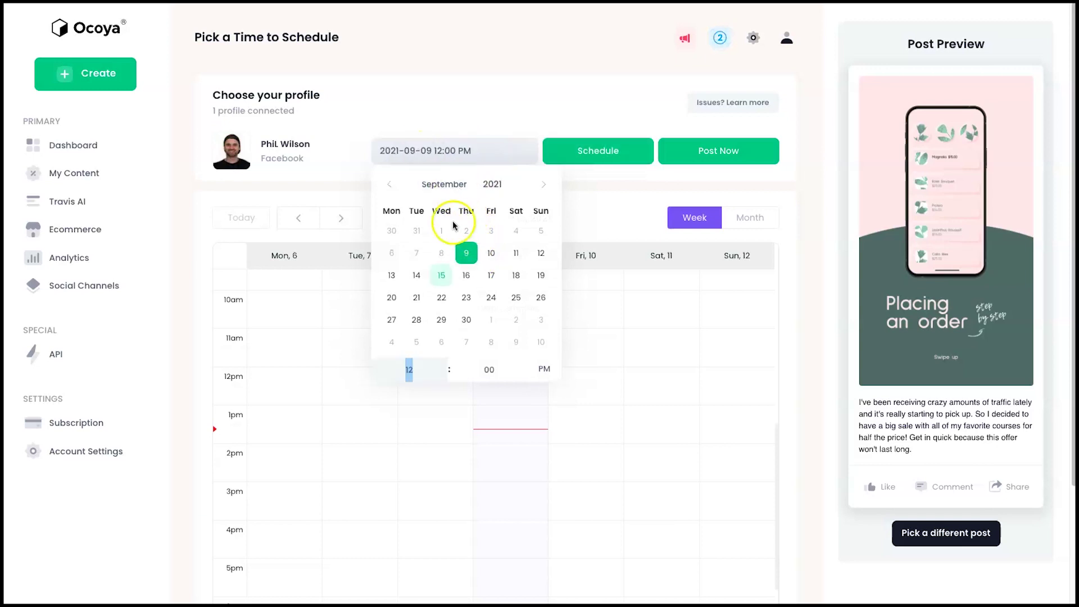
pyautogui.click(443, 363)
pyautogui.click(486, 368)
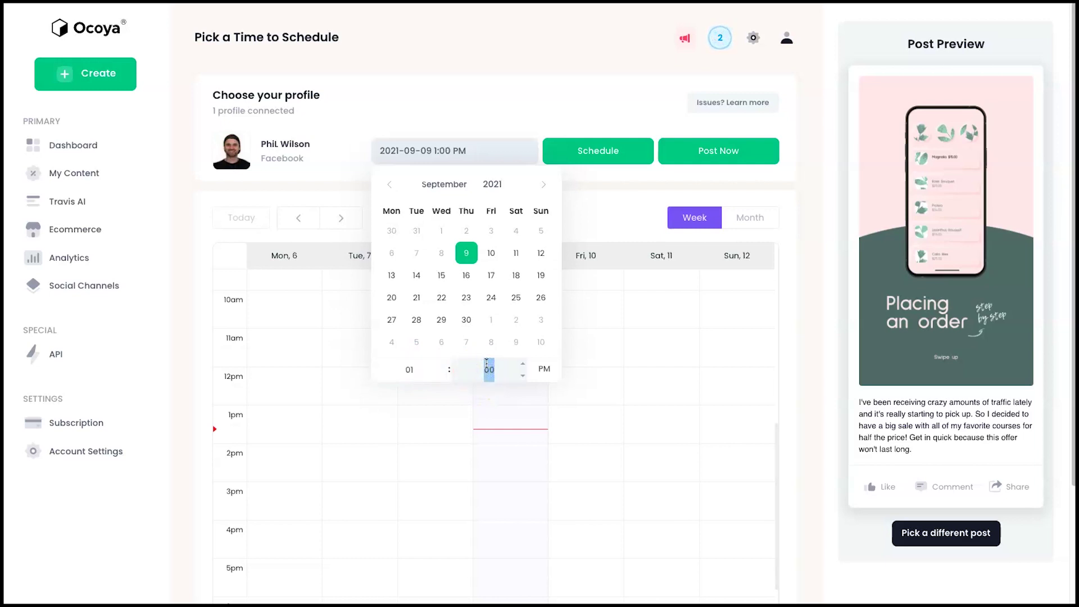
pyautogui.click(570, 152)
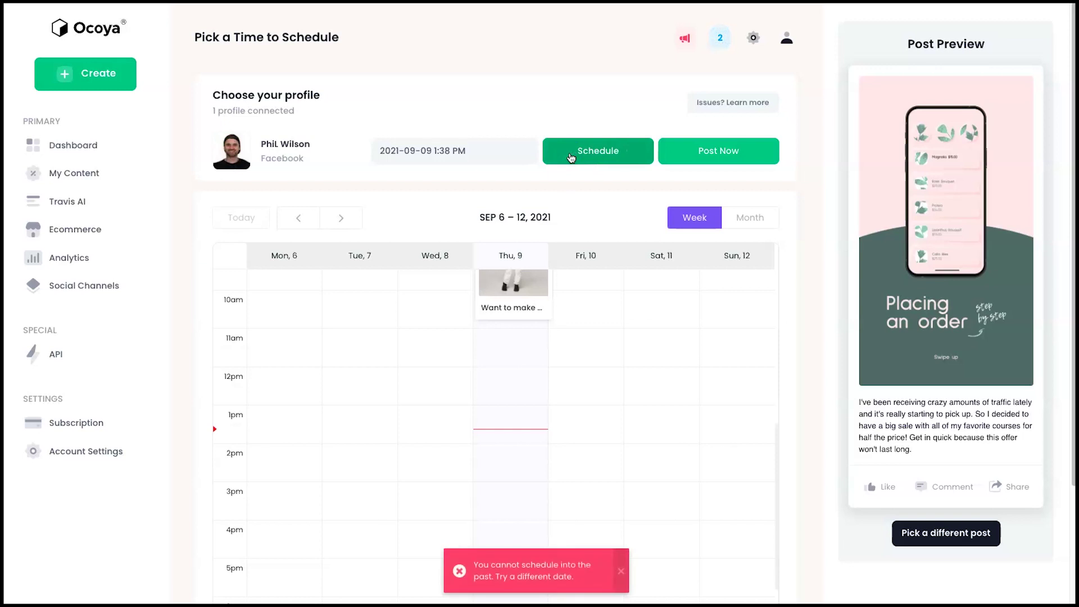
# Change the posting time to 1:39 PM and schedule the post
pyautogui.click(513, 511)
pyautogui.click(487, 158)
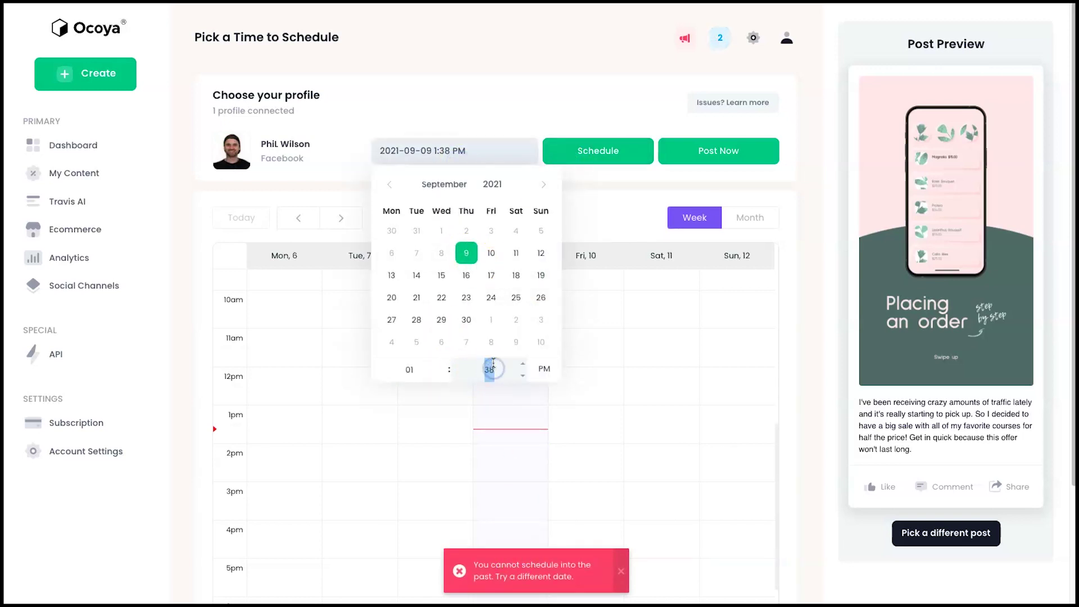
pyautogui.click(585, 150)
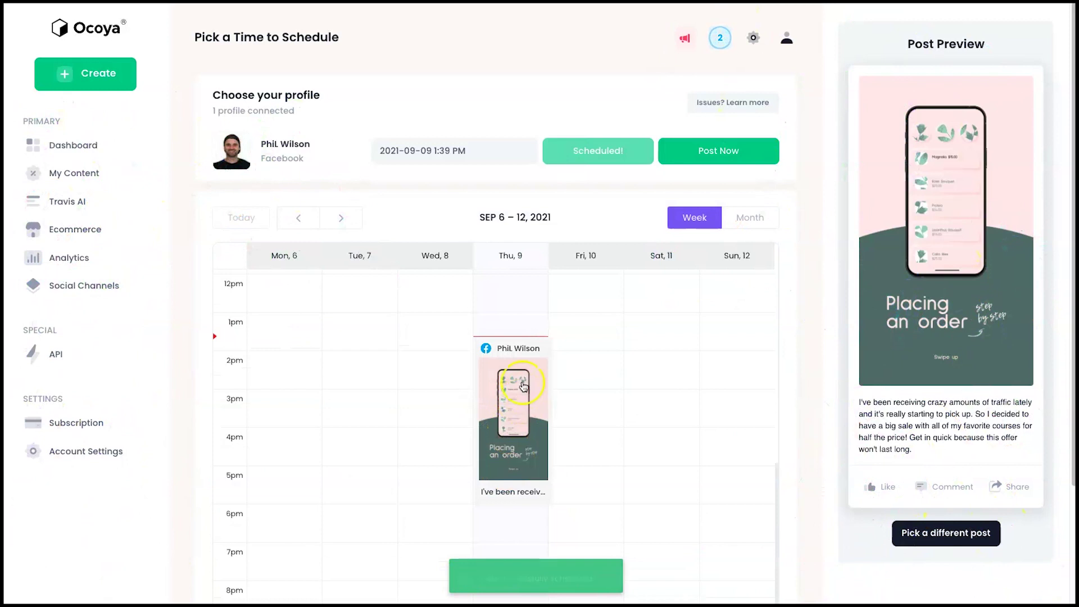
# Examine the scheduled posts in the calendar's month view and week view
pyautogui.scroll(-2, 818, 260)
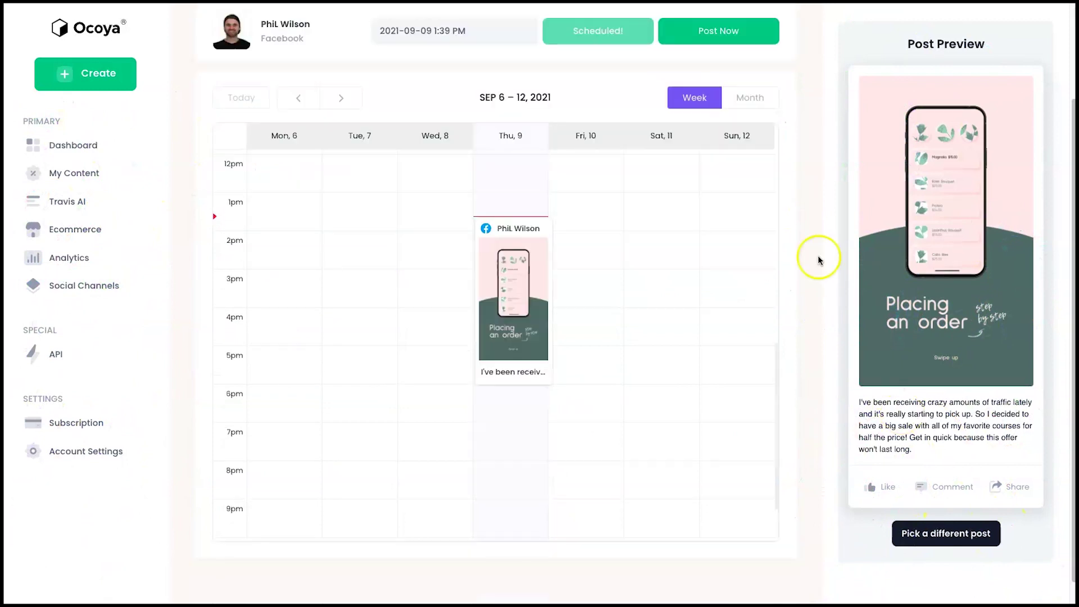
pyautogui.click(754, 96)
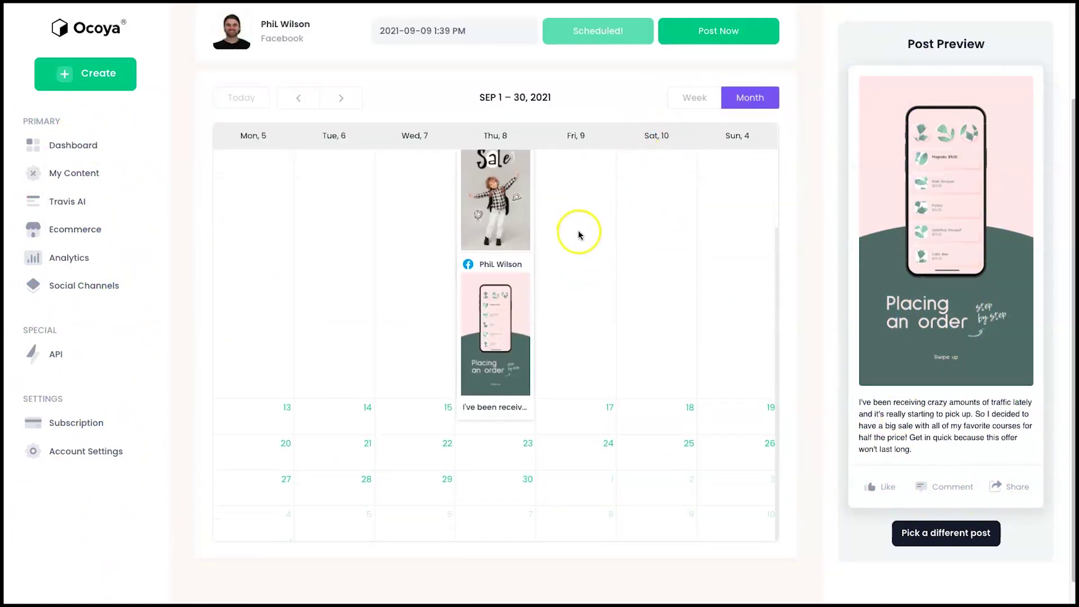
pyautogui.scroll(-1, 577, 236)
pyautogui.scroll(3, 489, 375)
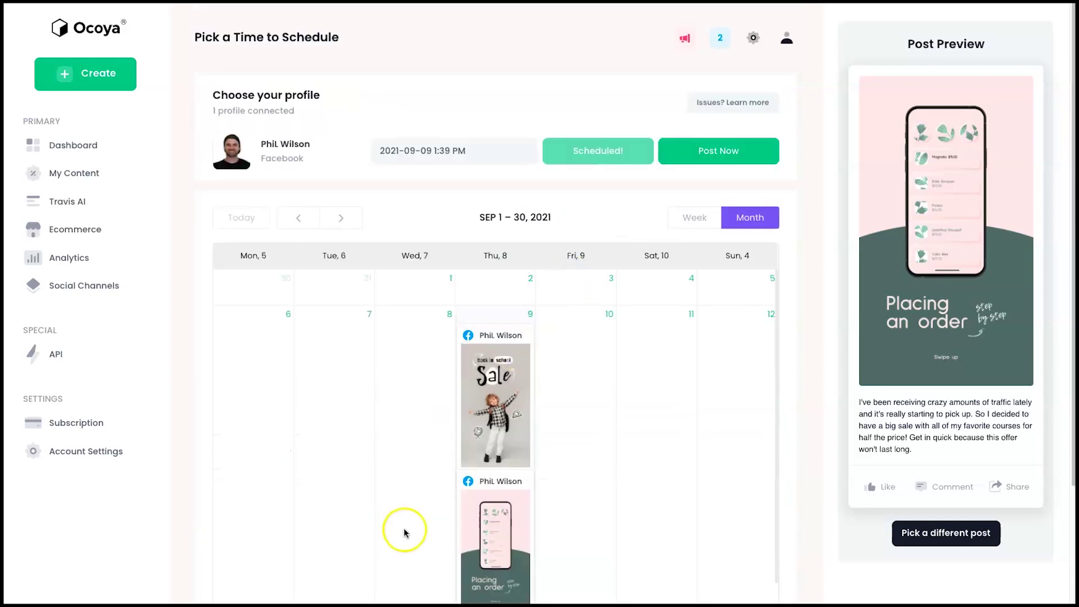
pyautogui.click(693, 217)
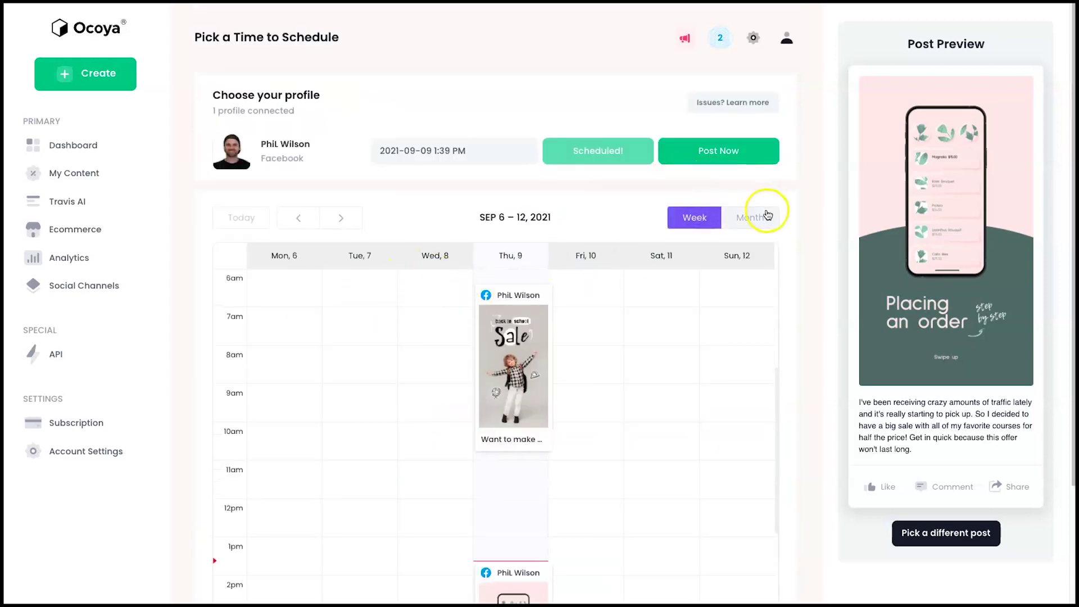
pyautogui.scroll(-1, 616, 228)
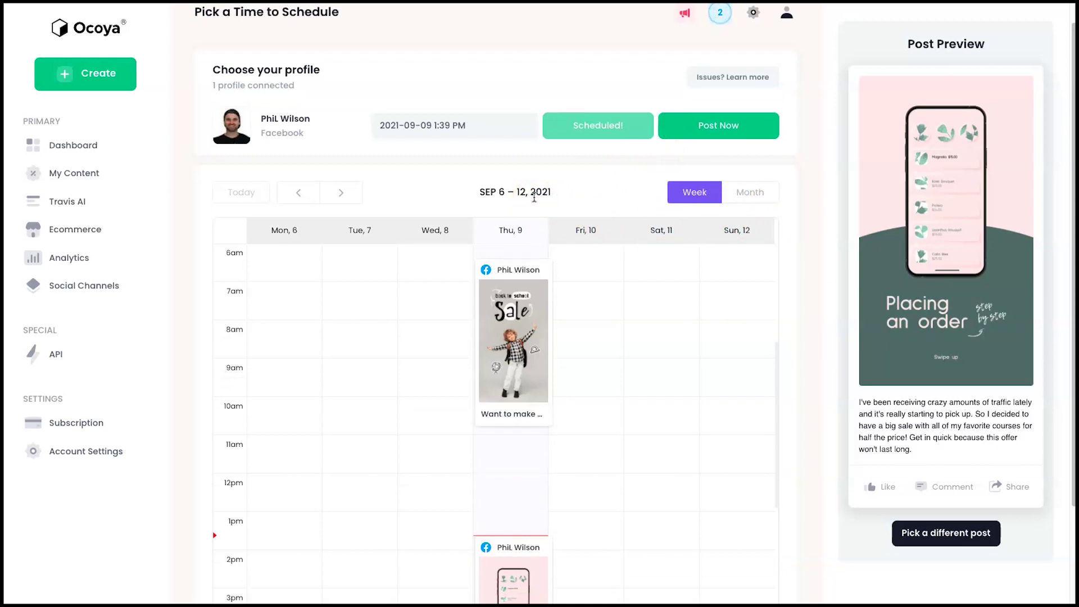
pyautogui.scroll(-3, 495, 278)
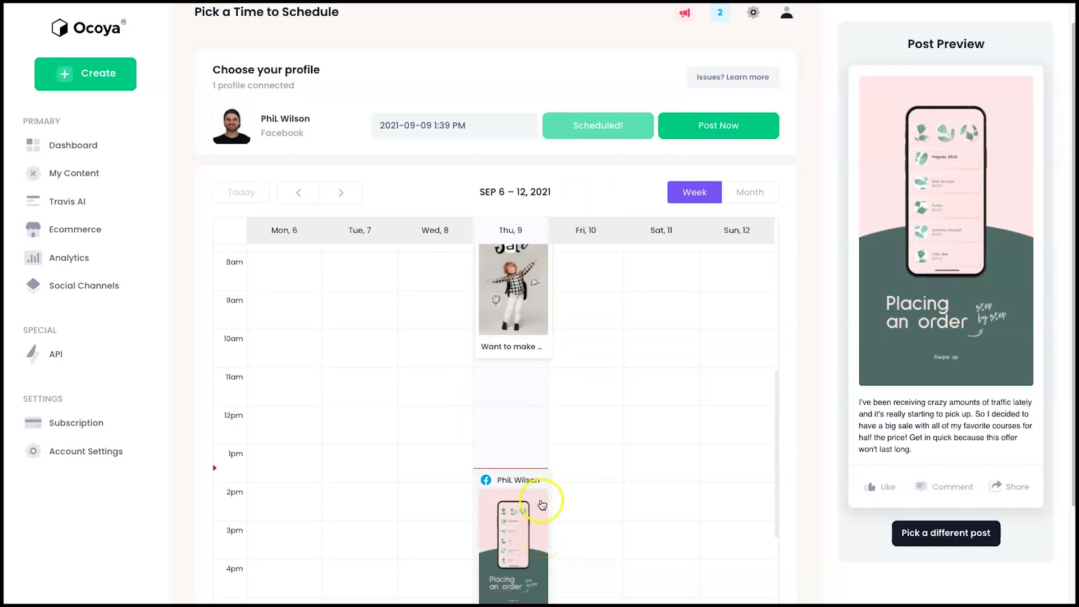
pyautogui.scroll(6, 484, 272)
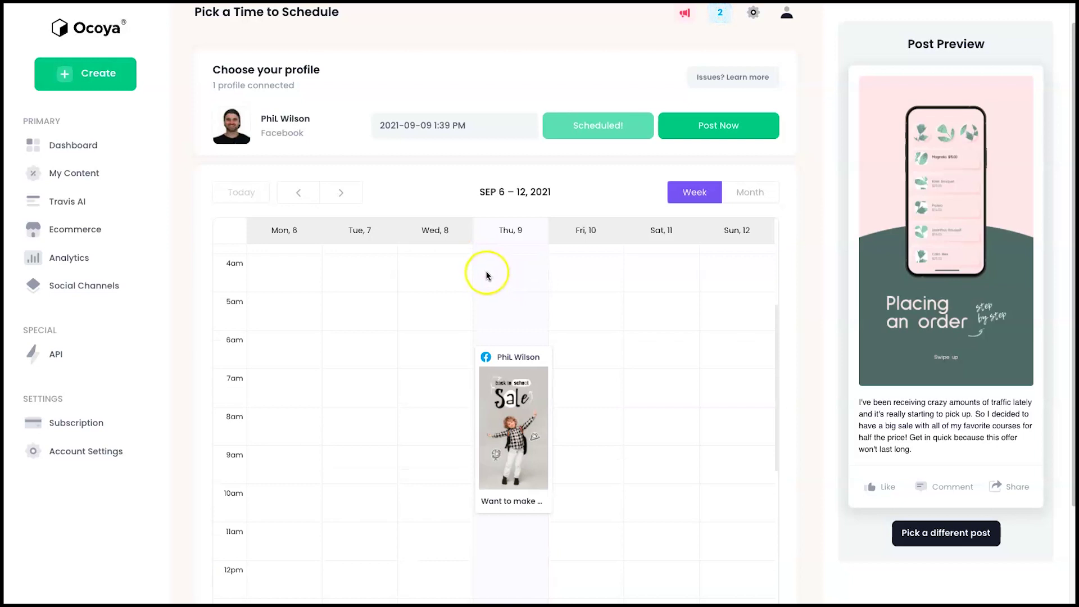
pyautogui.scroll(1, 460, 161)
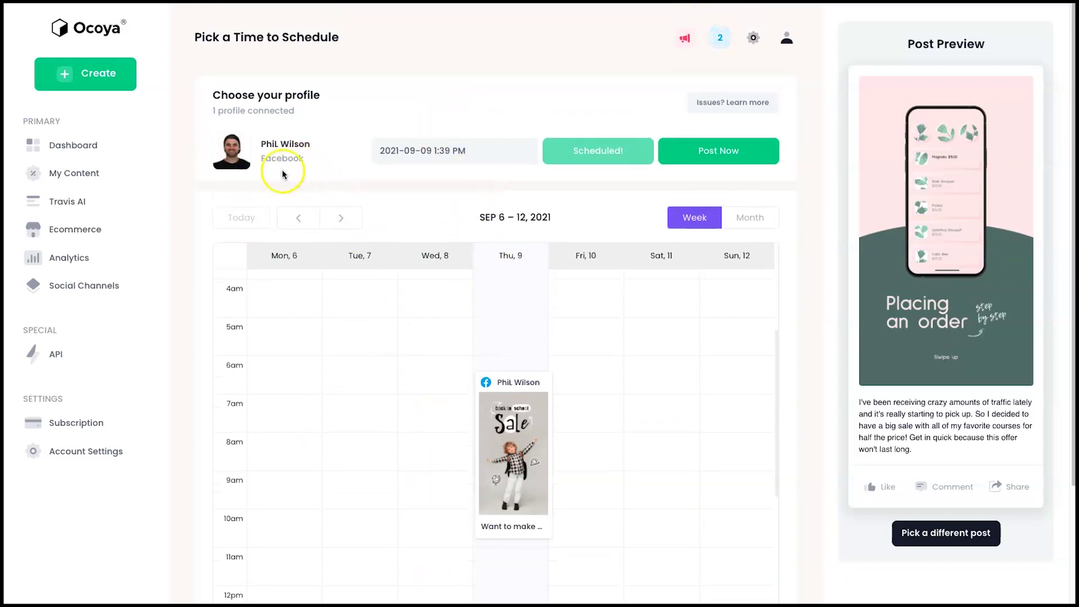
# Open the post scheduler from the saved content and pick the "Placing an order" post for scheduling again
pyautogui.click(99, 171)
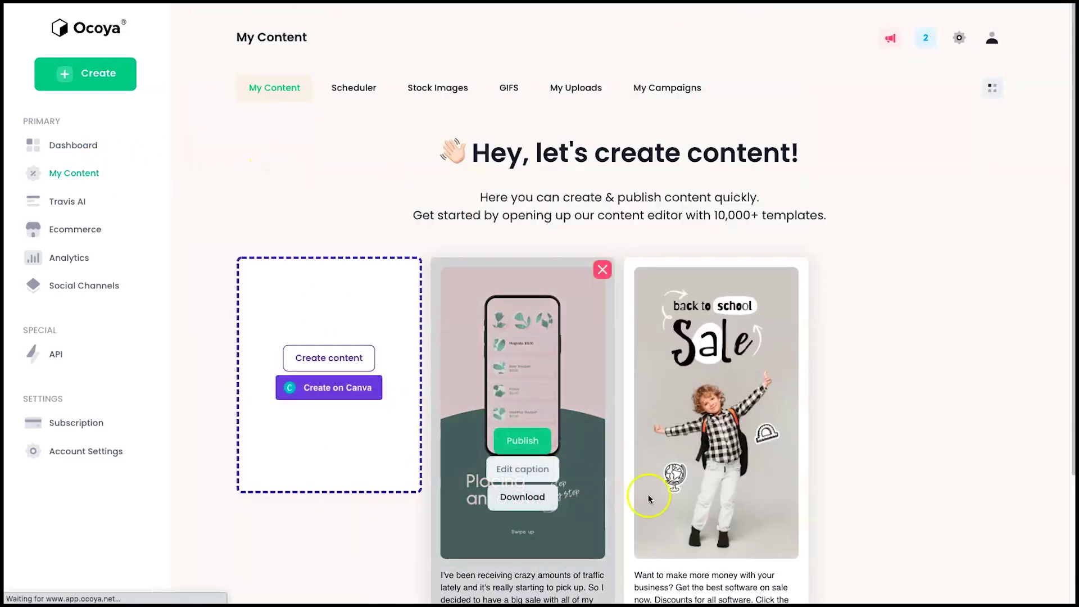
pyautogui.click(348, 96)
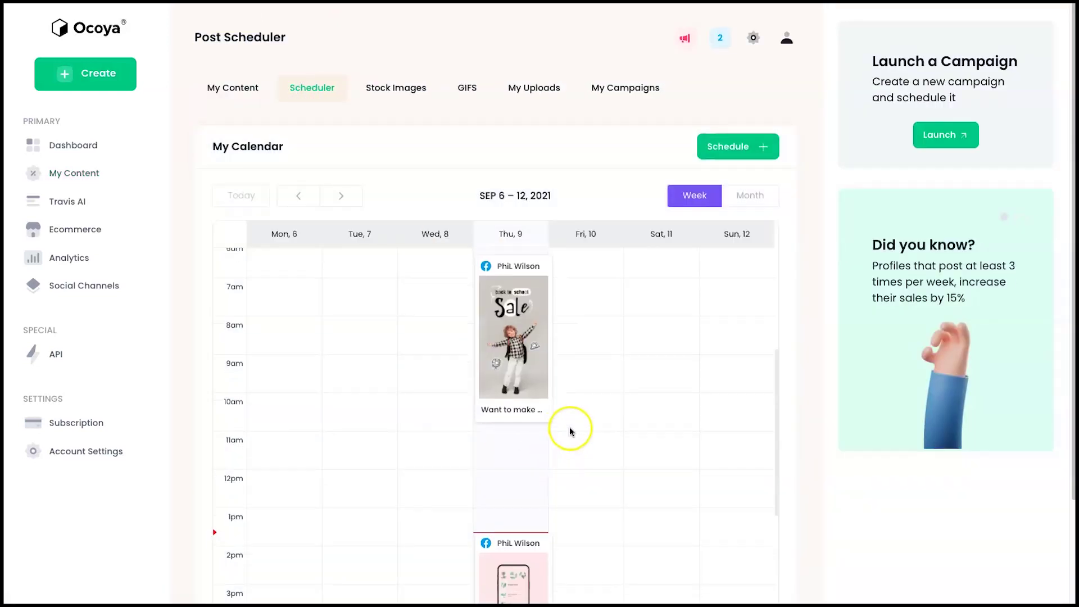
pyautogui.click(741, 145)
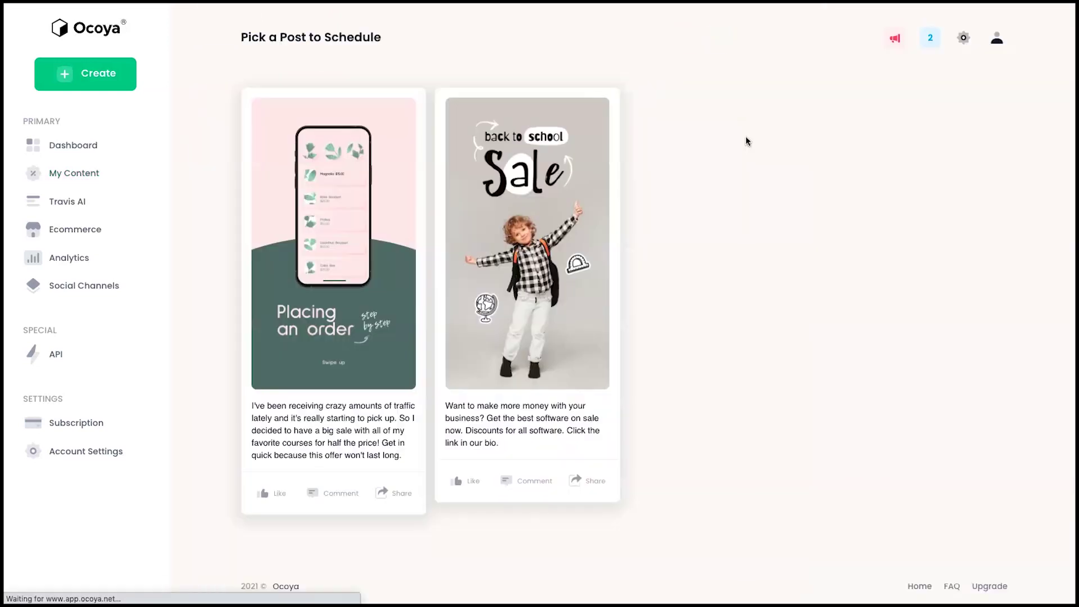
pyautogui.moveTo(411, 326)
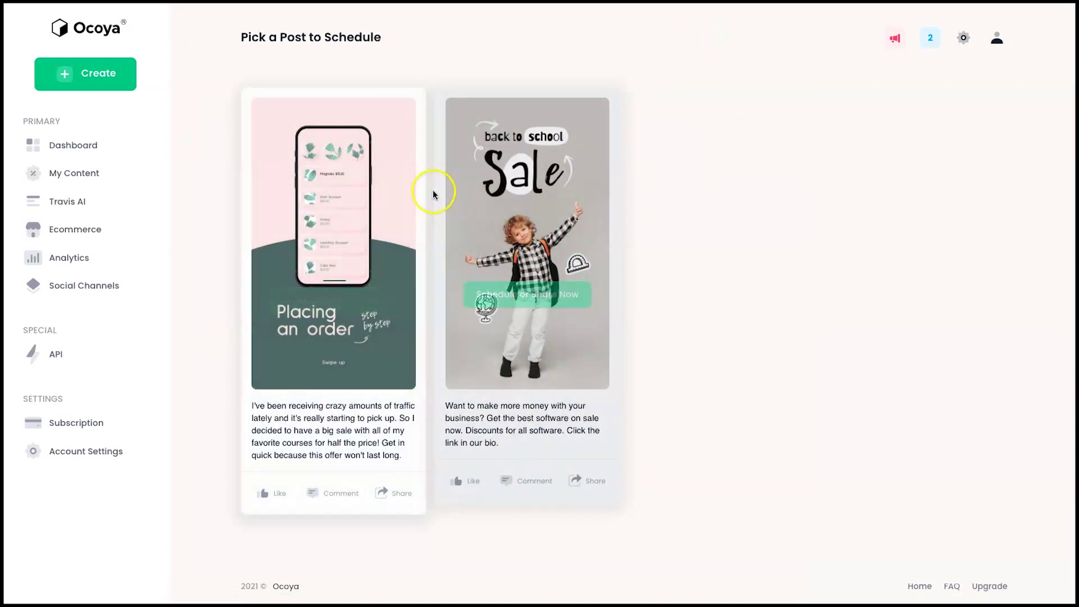
pyautogui.click(346, 302)
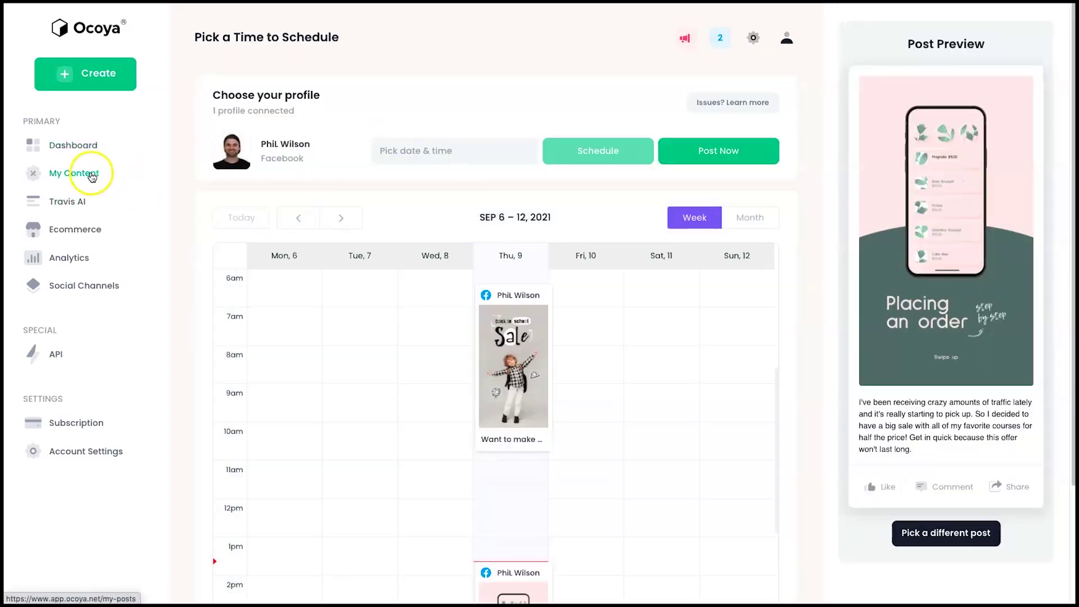
# Return to the saved content and open the stock image library
pyautogui.click(92, 177)
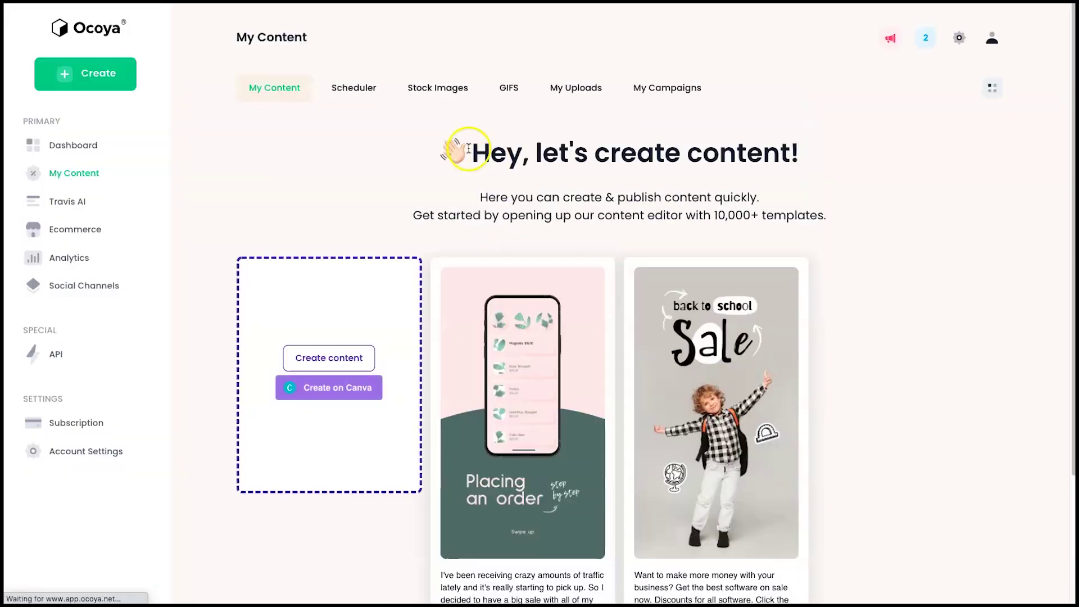
pyautogui.click(453, 89)
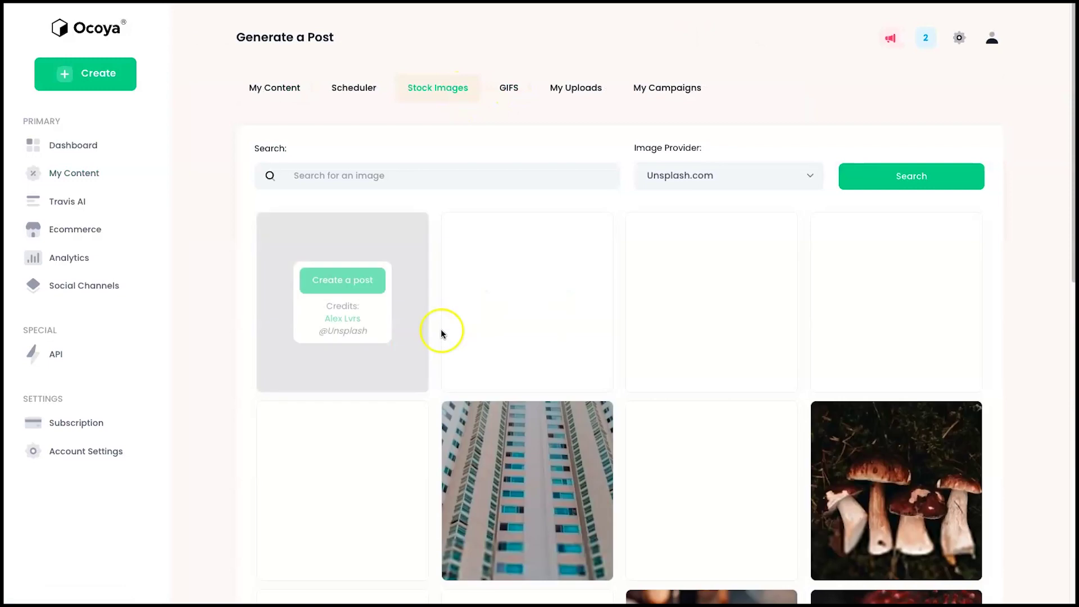
# Create a post from the second stock image in the library's first row and open caption generation for it
pyautogui.click(533, 285)
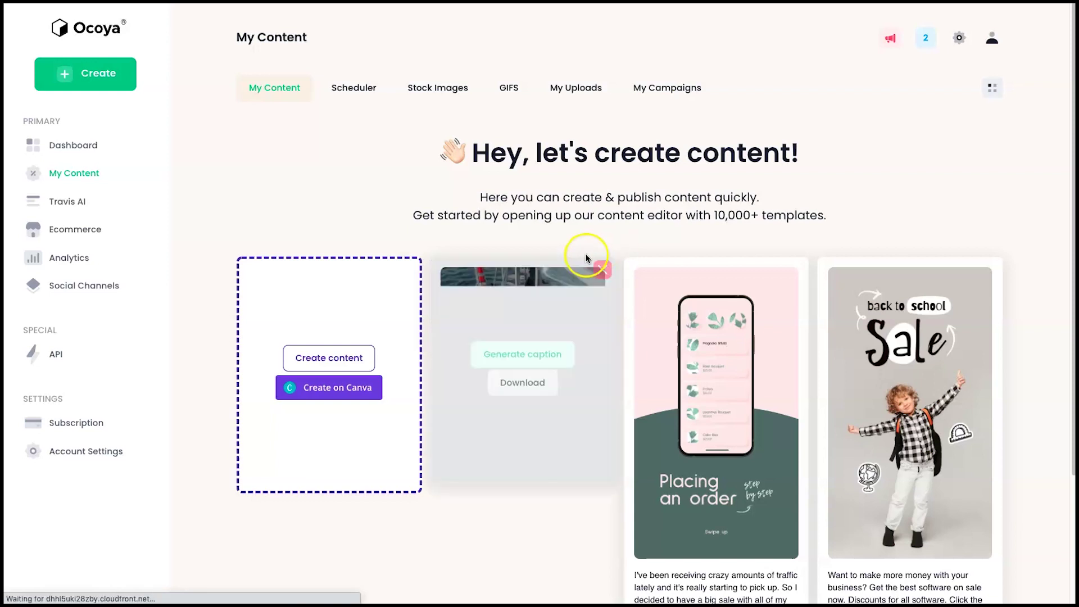
pyautogui.click(513, 360)
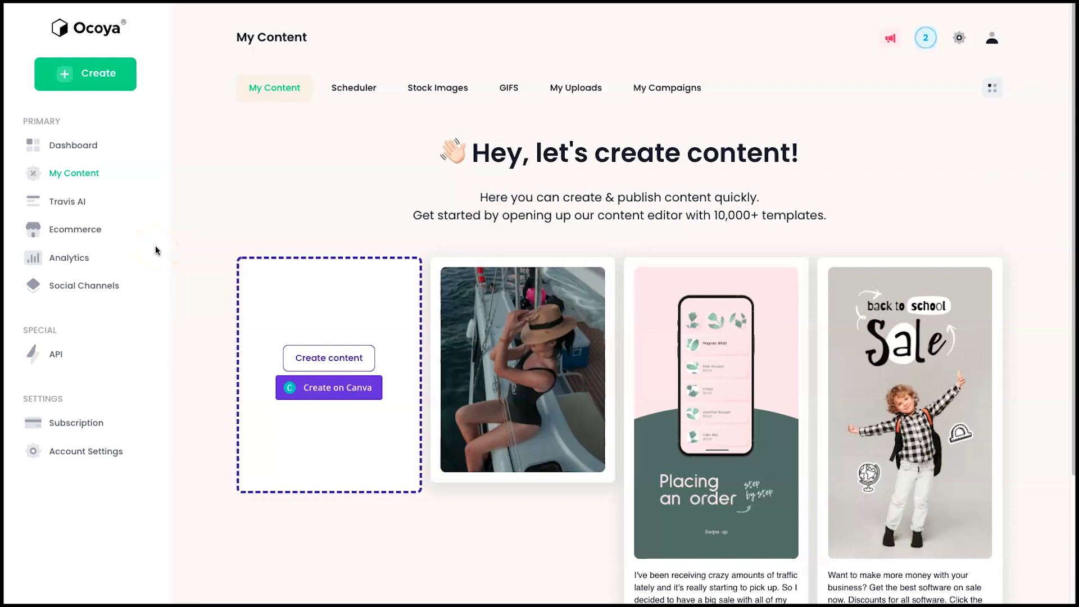
# Open Travis AI, look through the available copy types, and choose Personal Bio
pyautogui.click(86, 200)
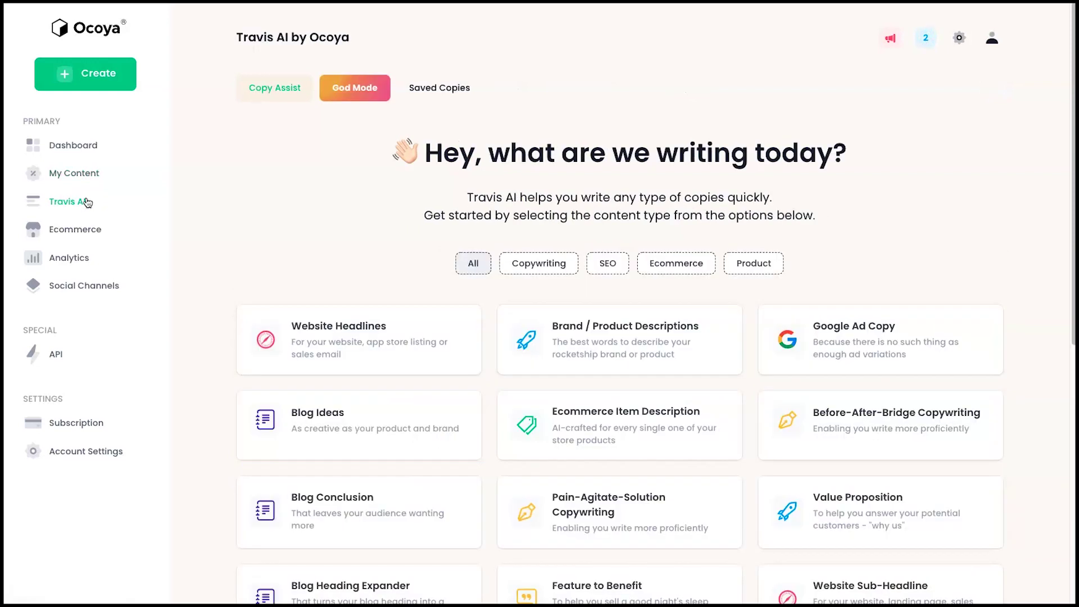
pyautogui.scroll(-1, 363, 247)
pyautogui.scroll(-2, 364, 248)
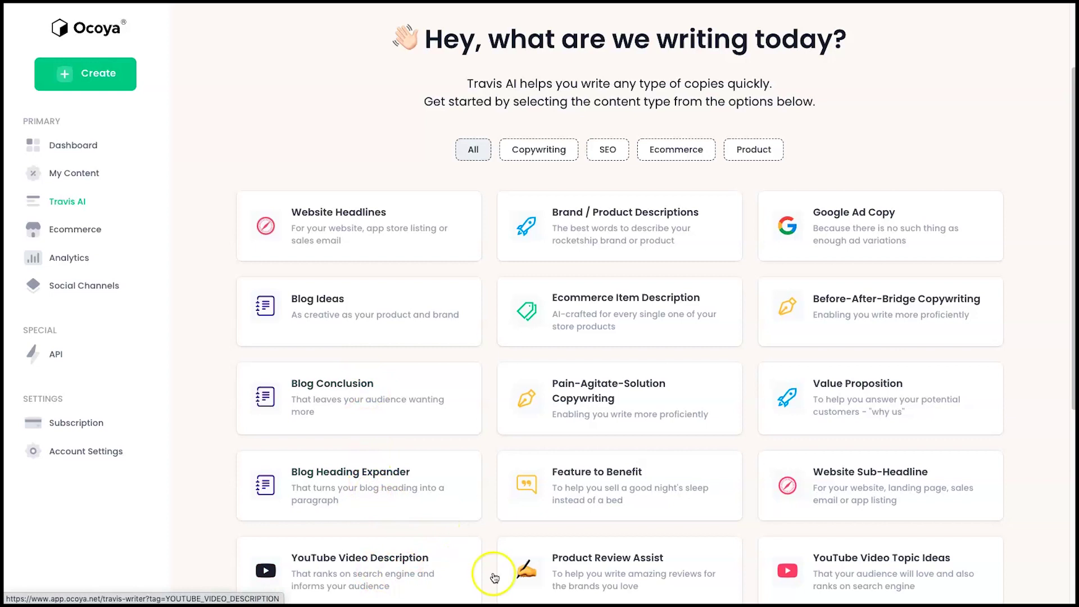
pyautogui.scroll(-1, 492, 571)
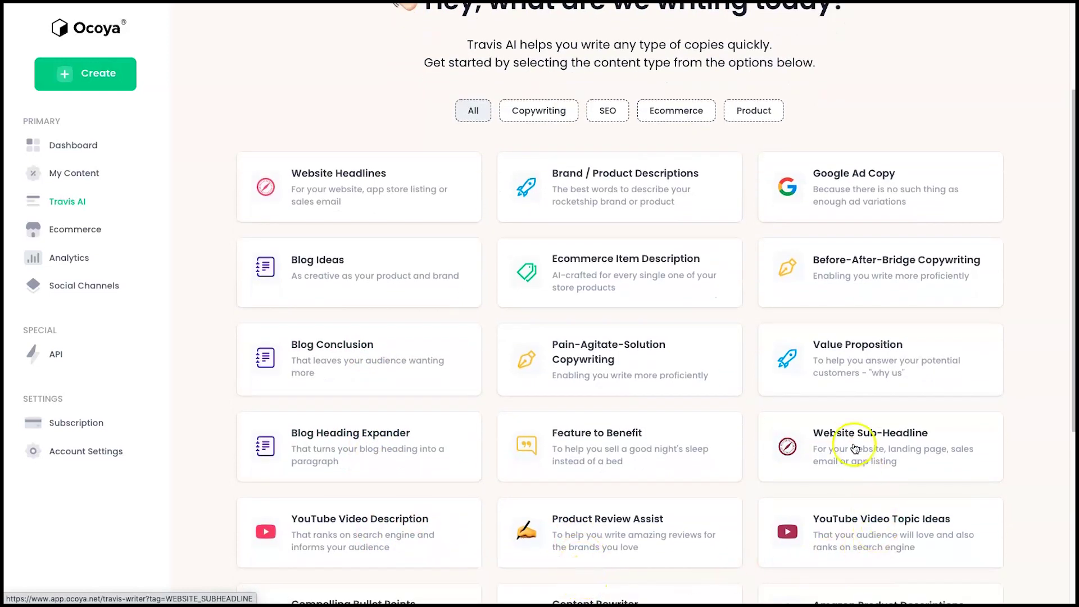
pyautogui.scroll(-6, 787, 351)
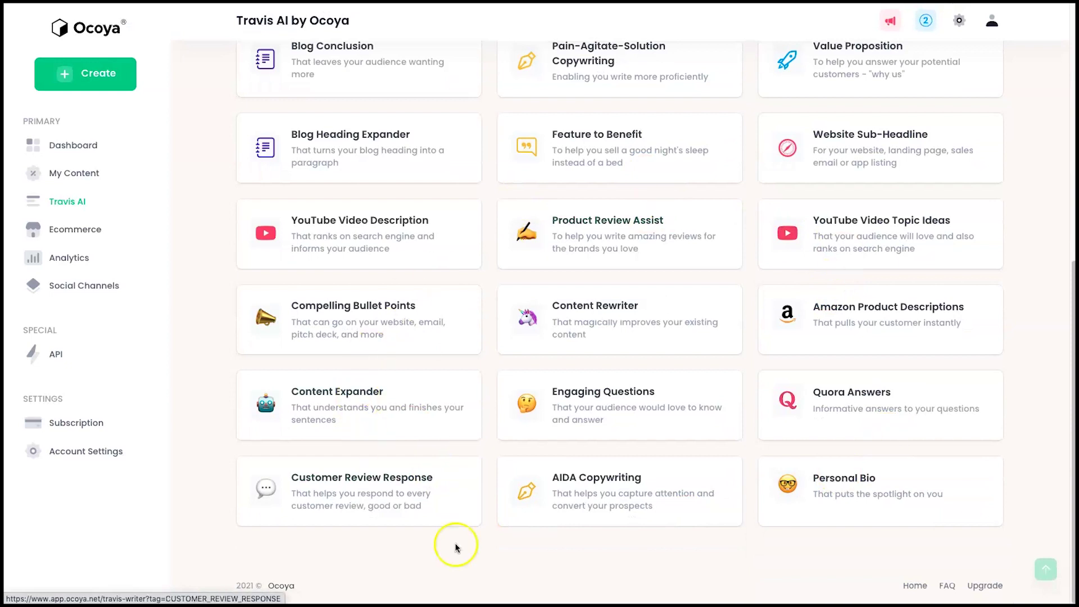
pyautogui.click(585, 492)
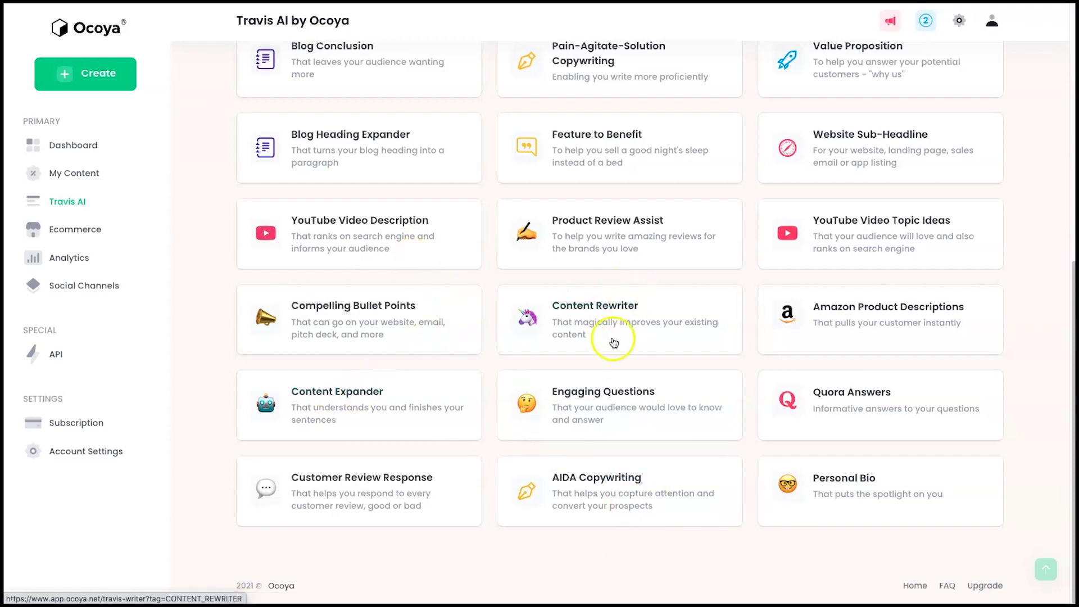
pyautogui.click(862, 482)
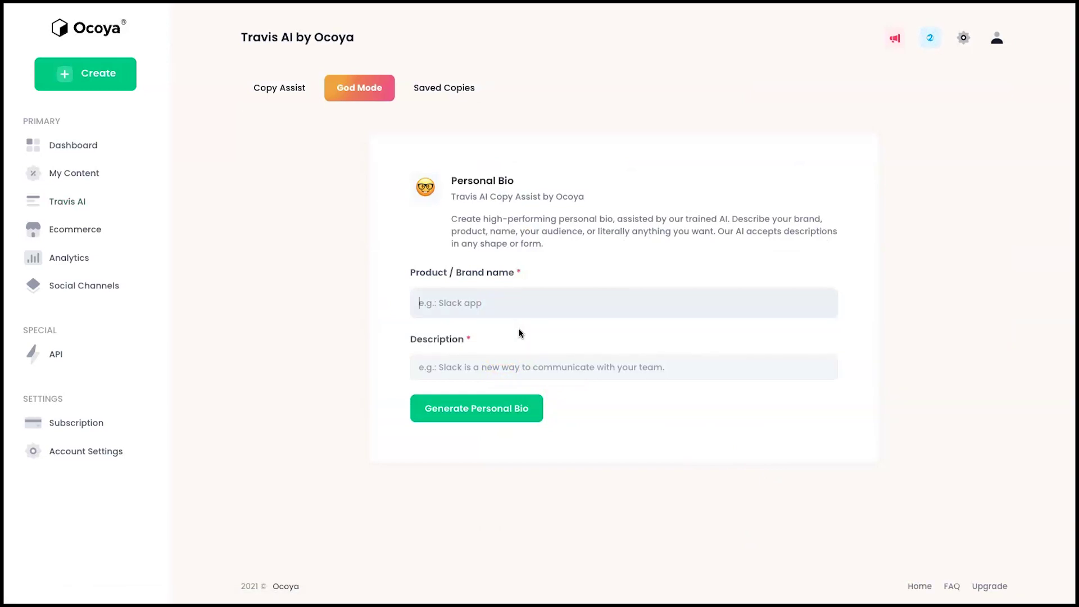
# Generate a bio for brand "Legit Marketing Reviews", described as "Legit Marketing Reviews is a review platform sharing all the latest and great internet marketing tools available."
pyautogui.write('Legit Marketing RE')
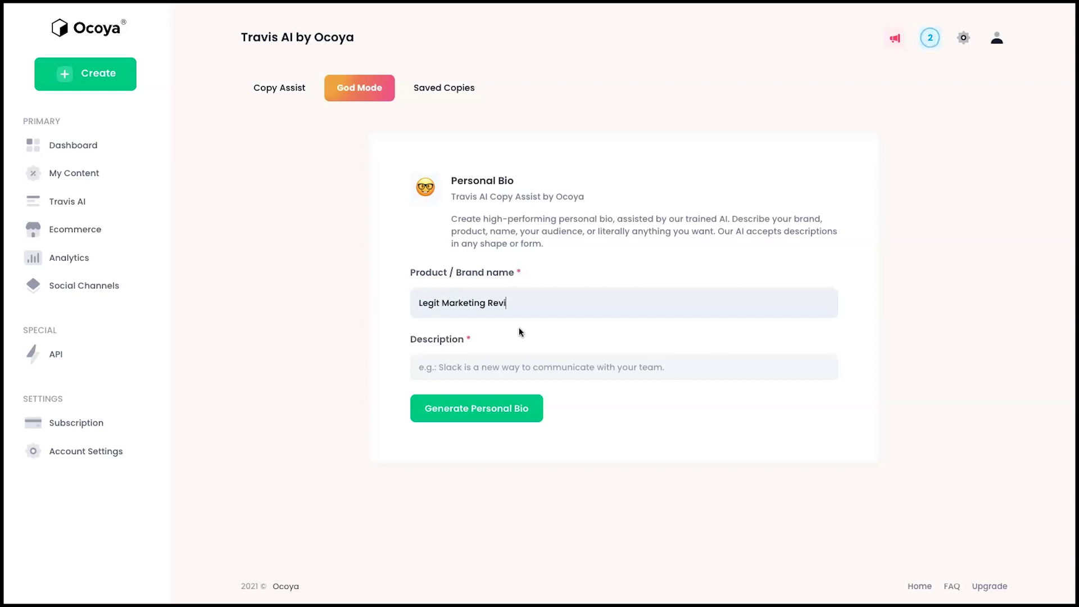
pyautogui.write('Legit Marketing RE')
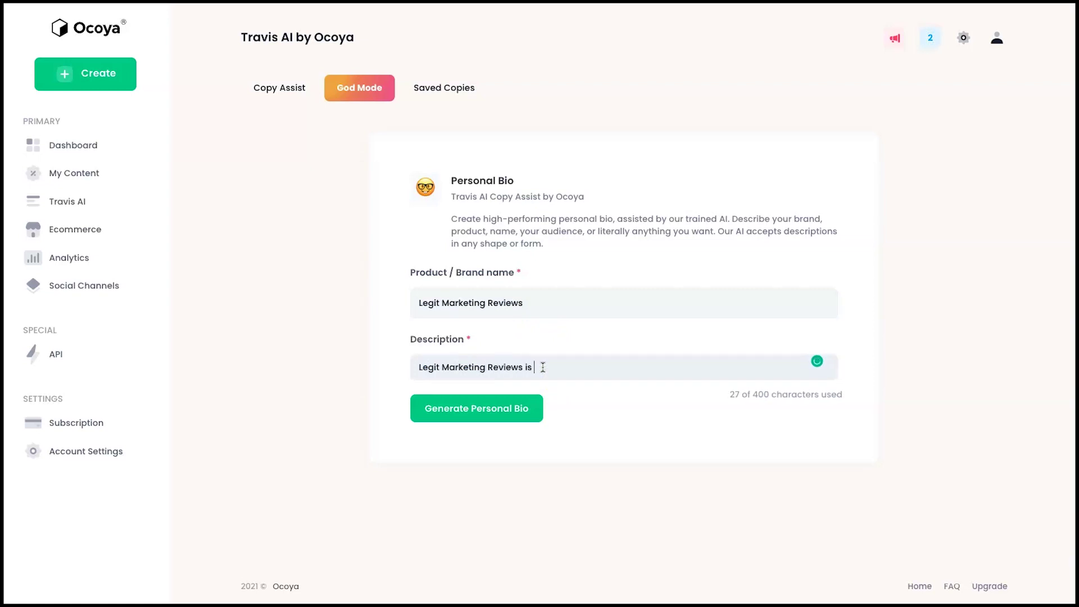
pyautogui.write('views is a review platform sharing all the latest and great')
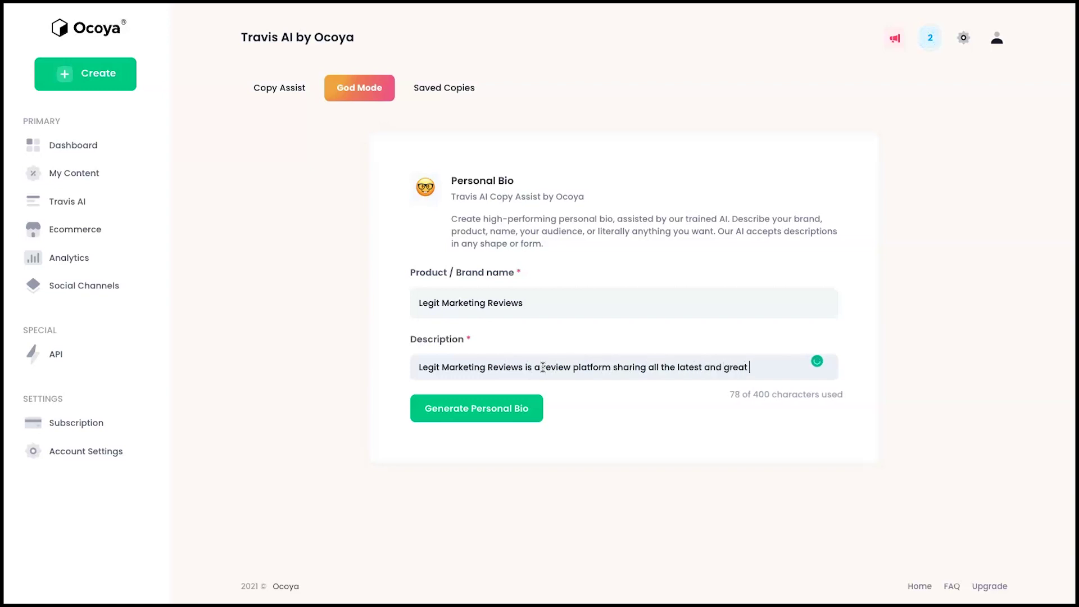
pyautogui.write('eting tools available.')
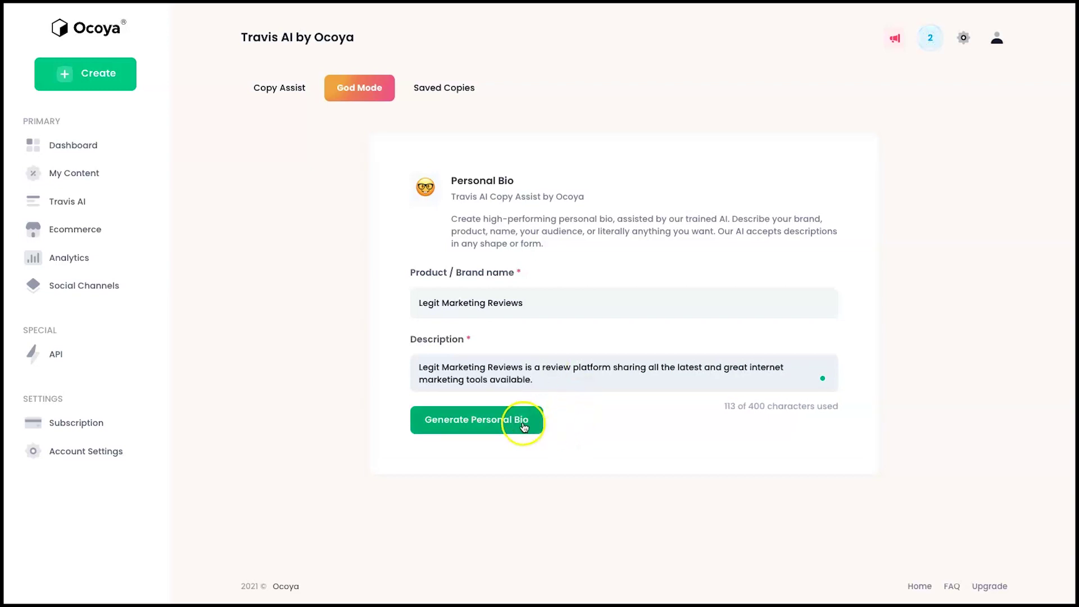
pyautogui.click(514, 423)
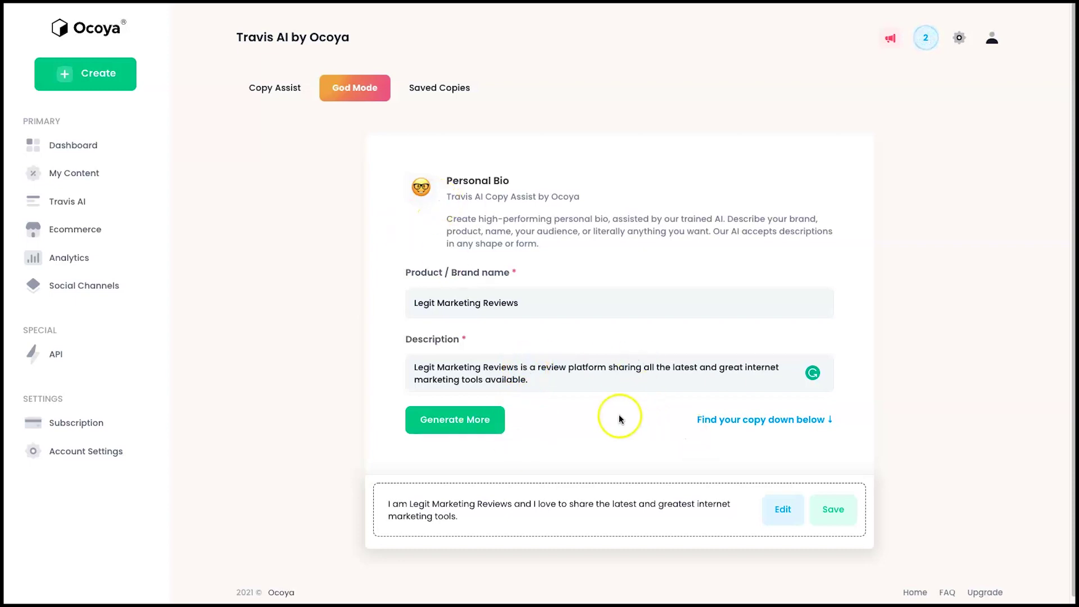
# Generate another version of the personal bio from the same brand name and description
pyautogui.scroll(-1, 720, 427)
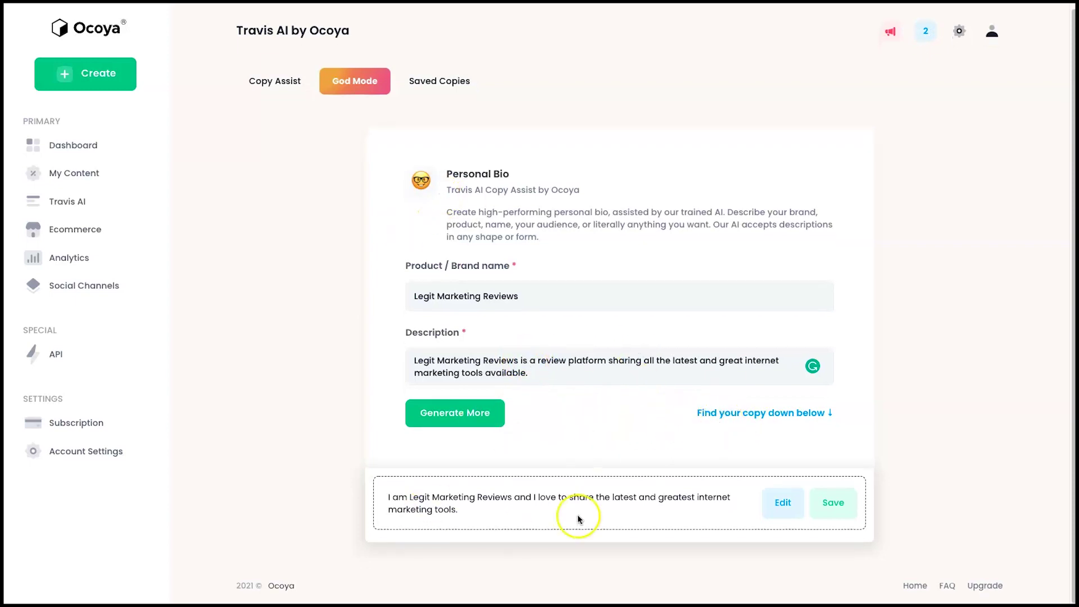
pyautogui.click(483, 414)
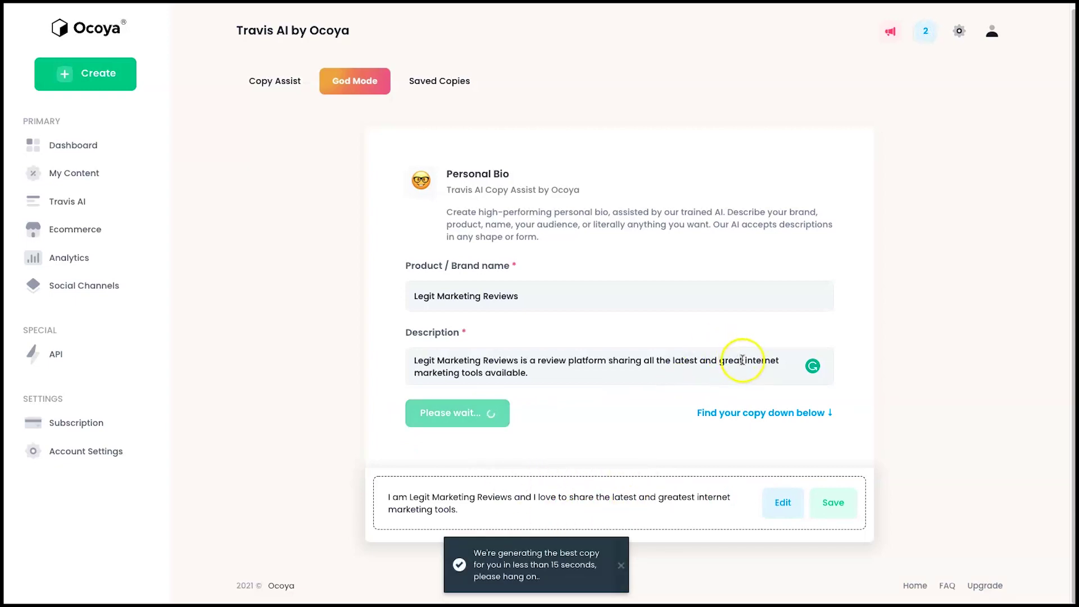
pyautogui.scroll(-2, 614, 439)
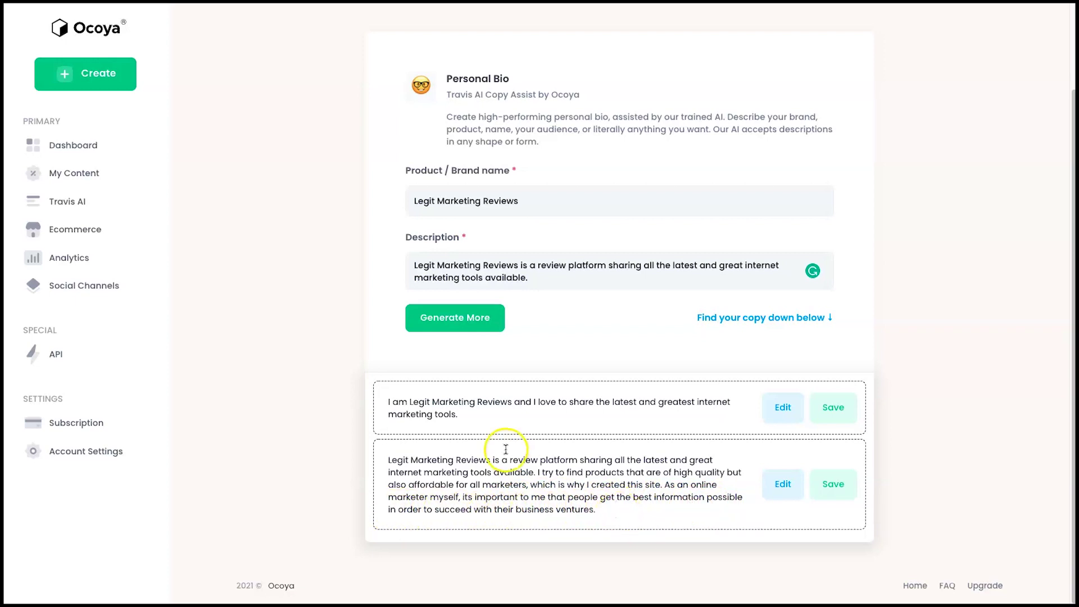
# Correct "its" to "it's" in the second generated bio using the spelling suggestion, and save that bio
pyautogui.click(395, 460)
pyautogui.click(634, 497)
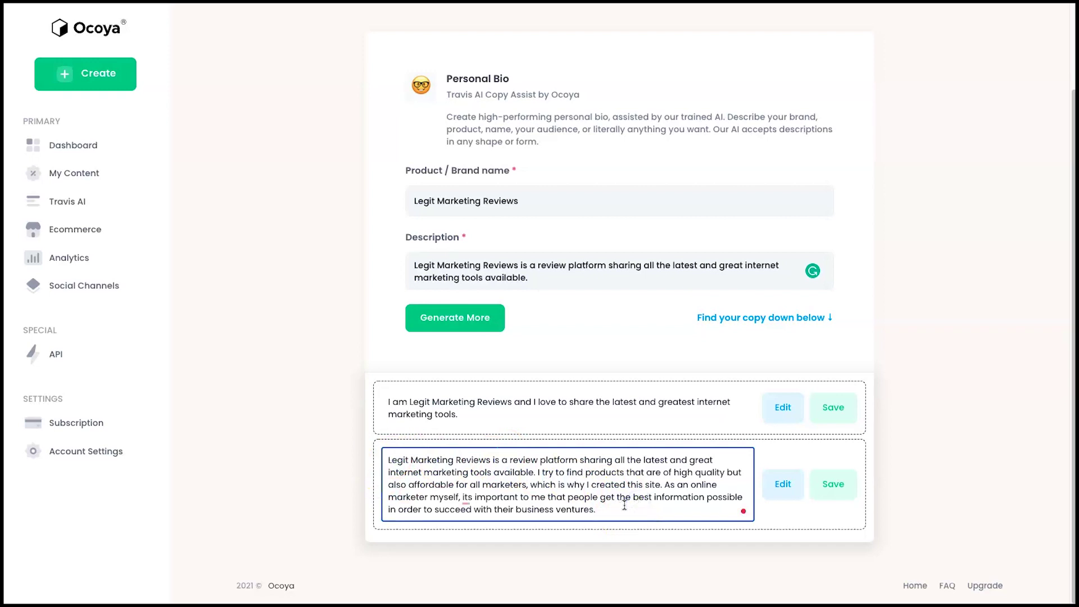
pyautogui.moveTo(468, 496)
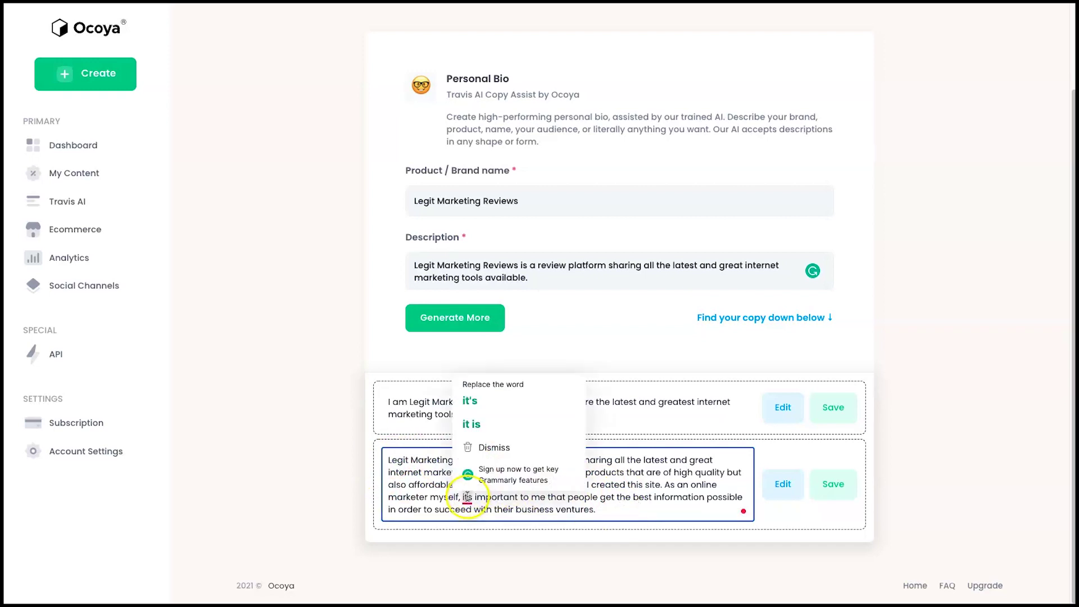
pyautogui.click(479, 335)
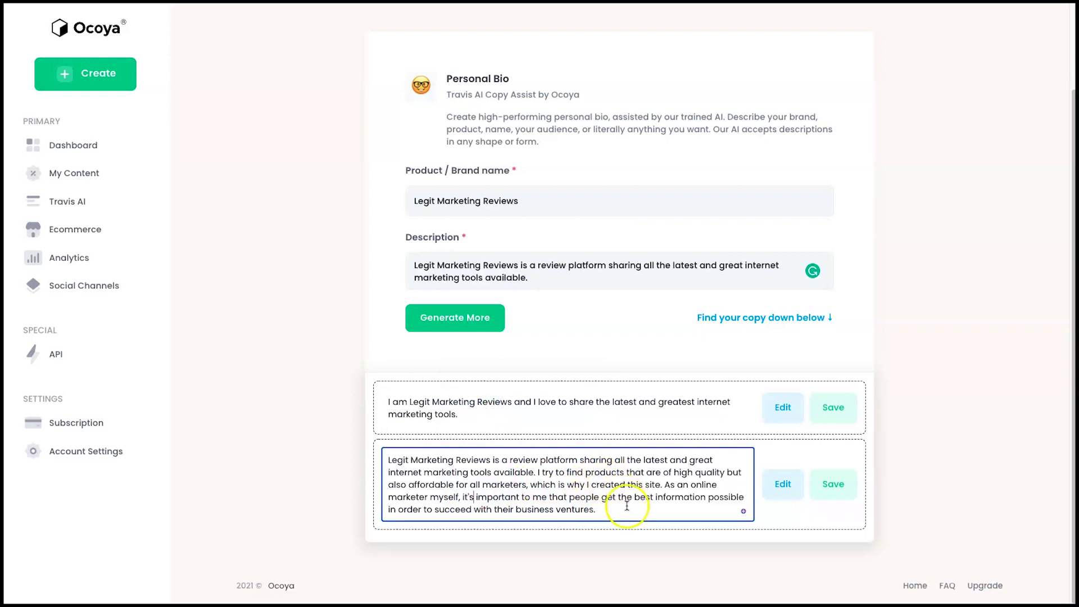
pyautogui.click(834, 490)
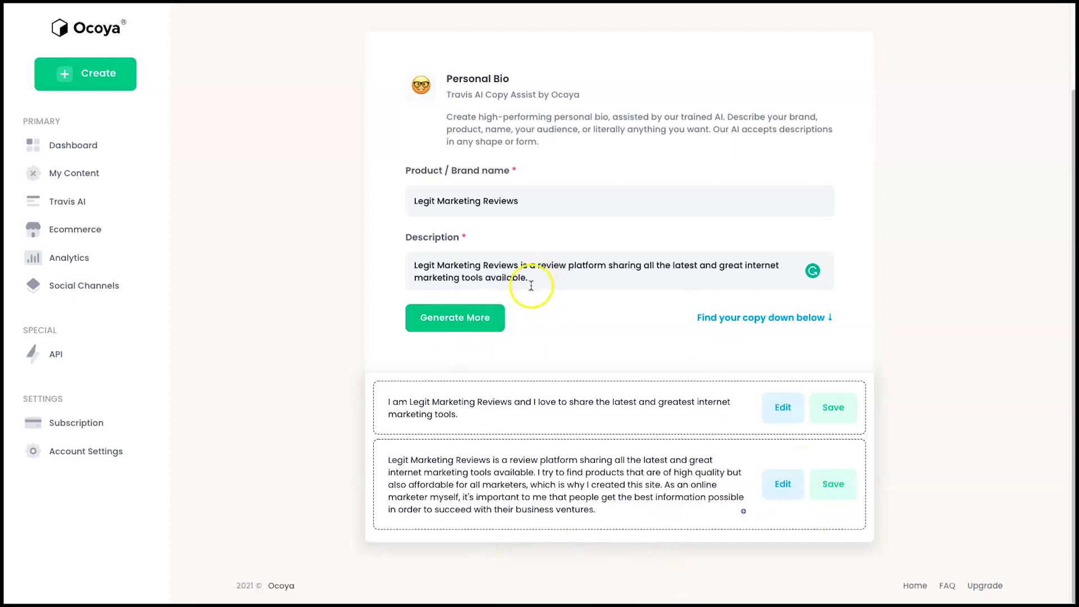
# Return to the Travis AI copy types, then view the Ecommerce page and its Shopify connection option
pyautogui.click(90, 207)
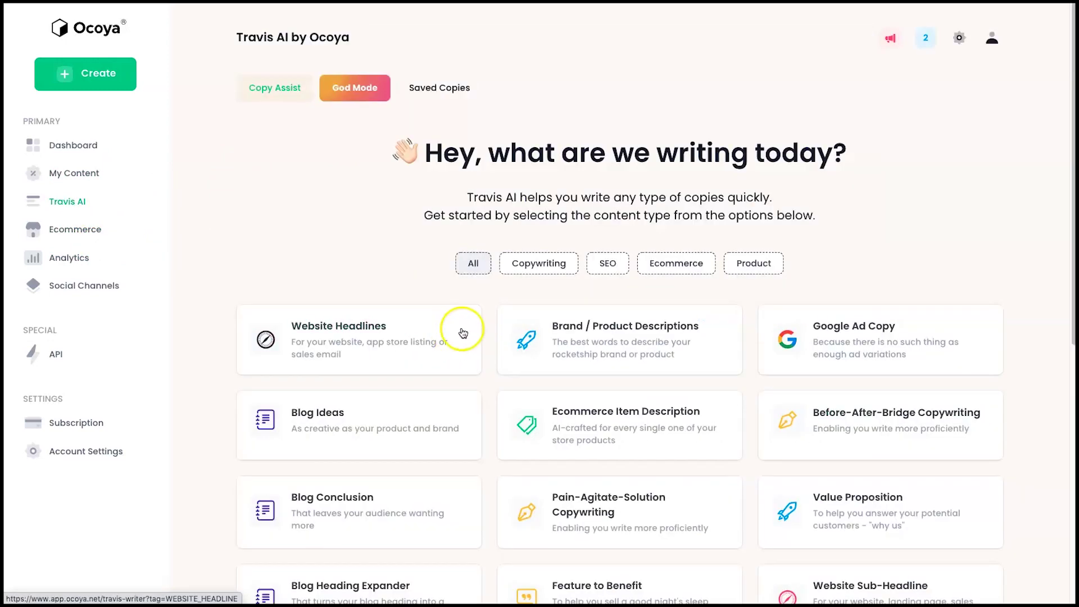
pyautogui.scroll(-2, 491, 363)
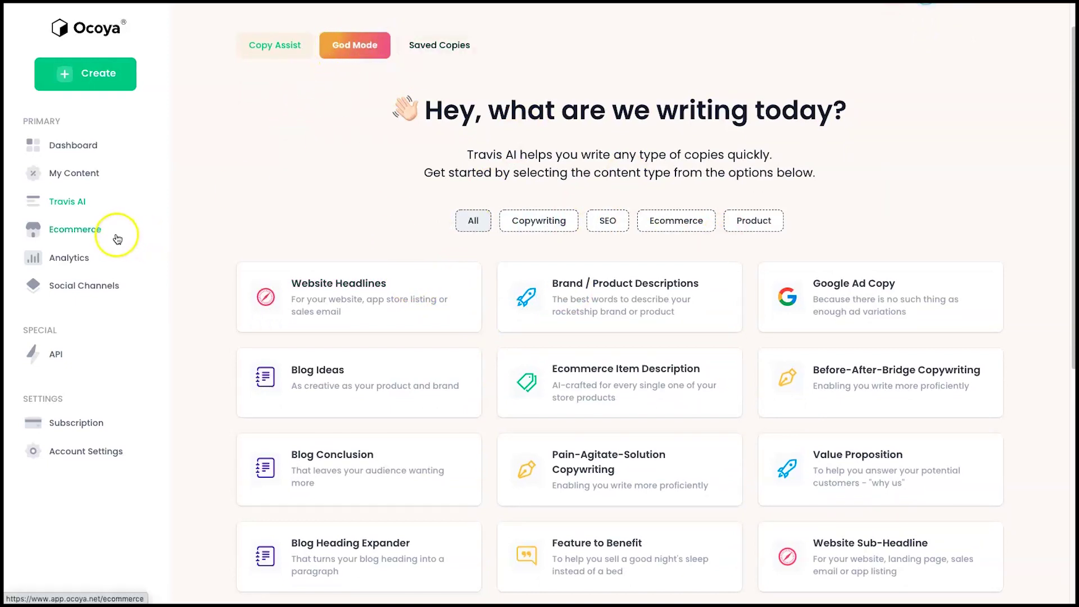
pyautogui.click(83, 236)
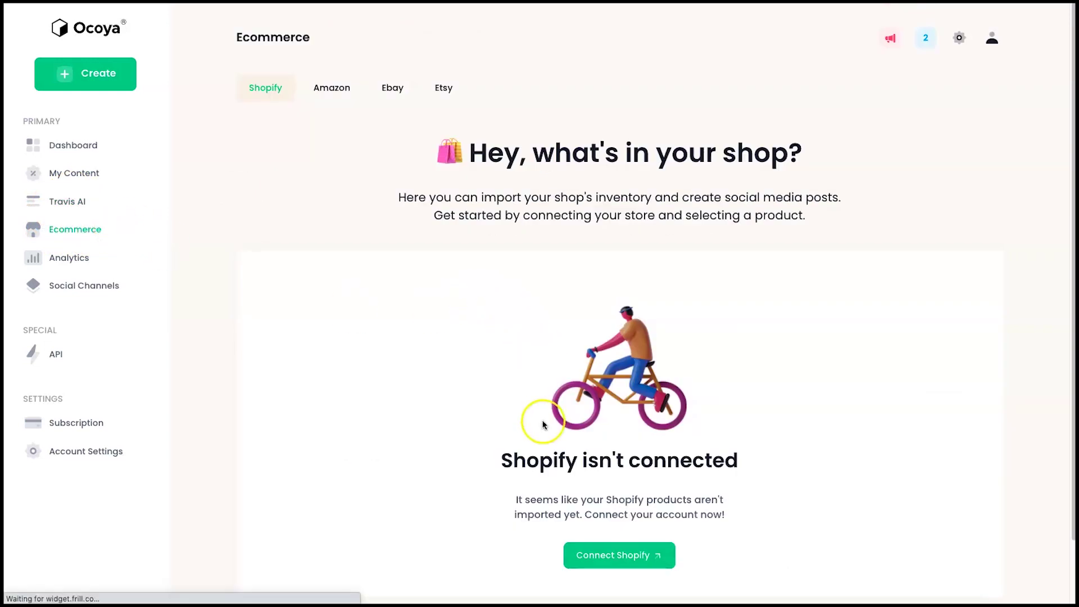
pyautogui.scroll(-1, 448, 402)
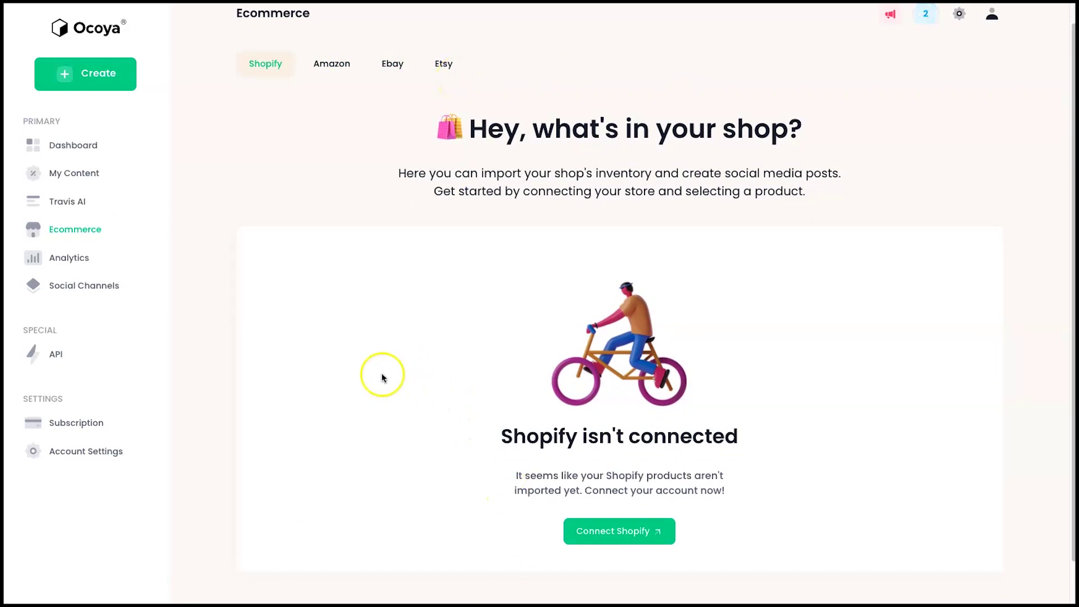
# View the basic analytics of the account activity and the Advanced Analytics page
pyautogui.click(94, 262)
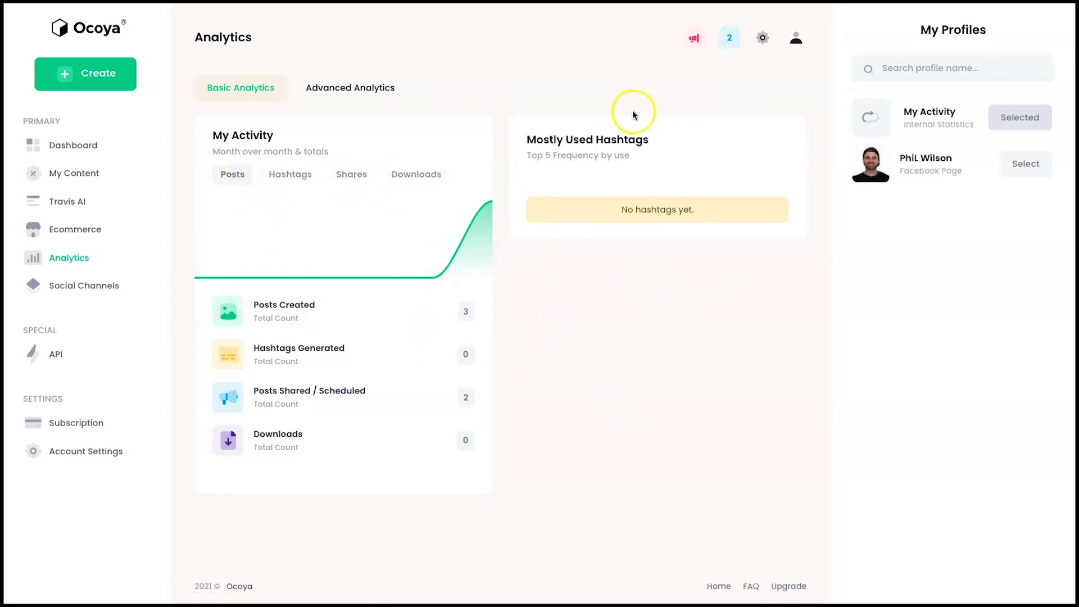
pyautogui.click(353, 86)
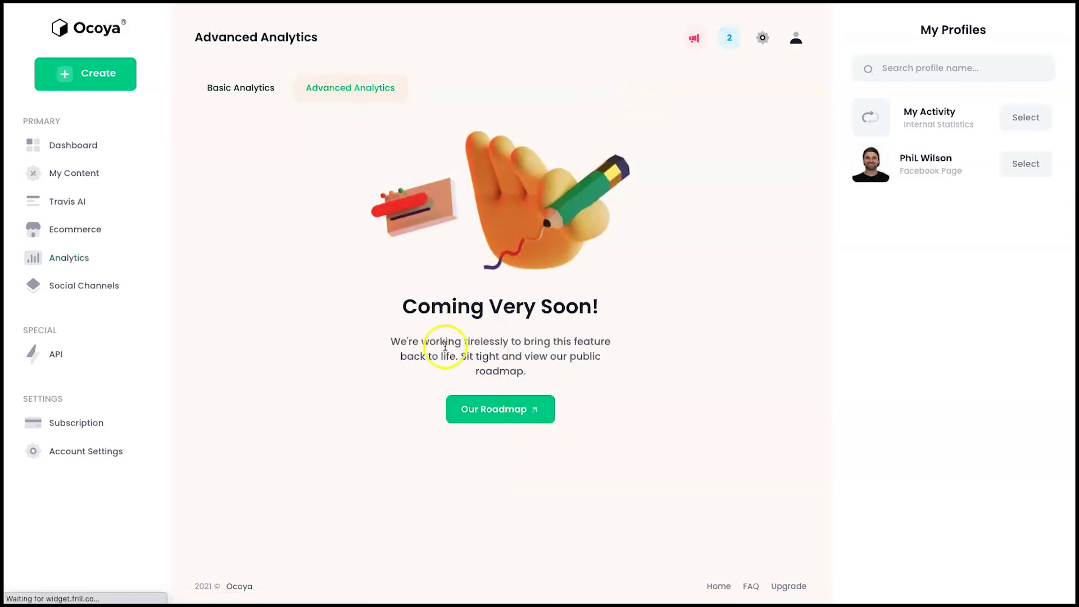
pyautogui.moveTo(396, 306); pyautogui.dragTo(622, 313)
pyautogui.click(645, 311)
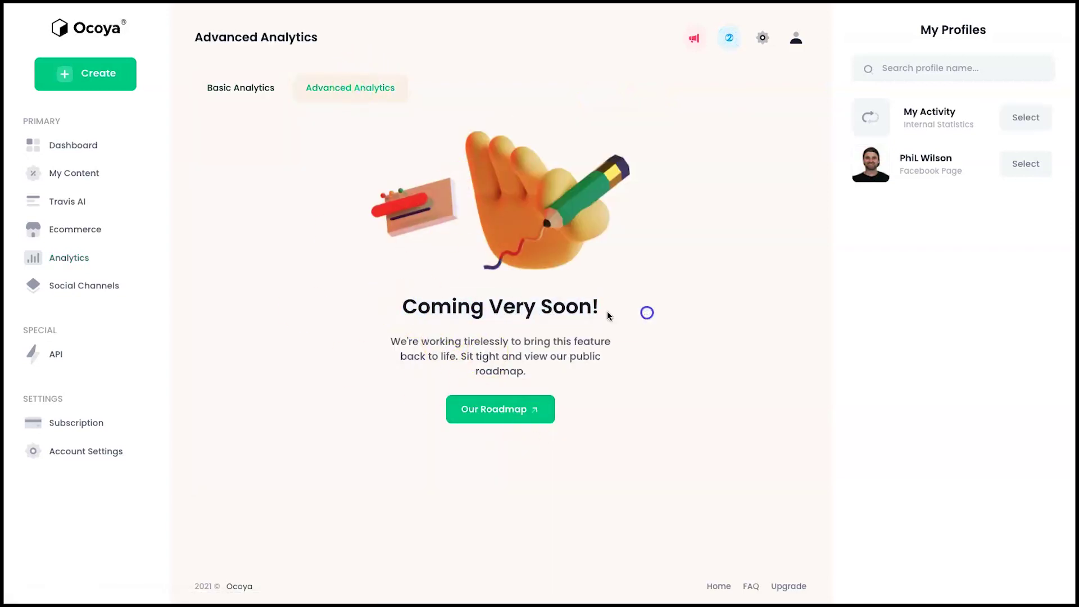
# Examine the connectable social channels, particularly the TikTok Business integration, and return to Advanced Analytics
pyautogui.click(102, 286)
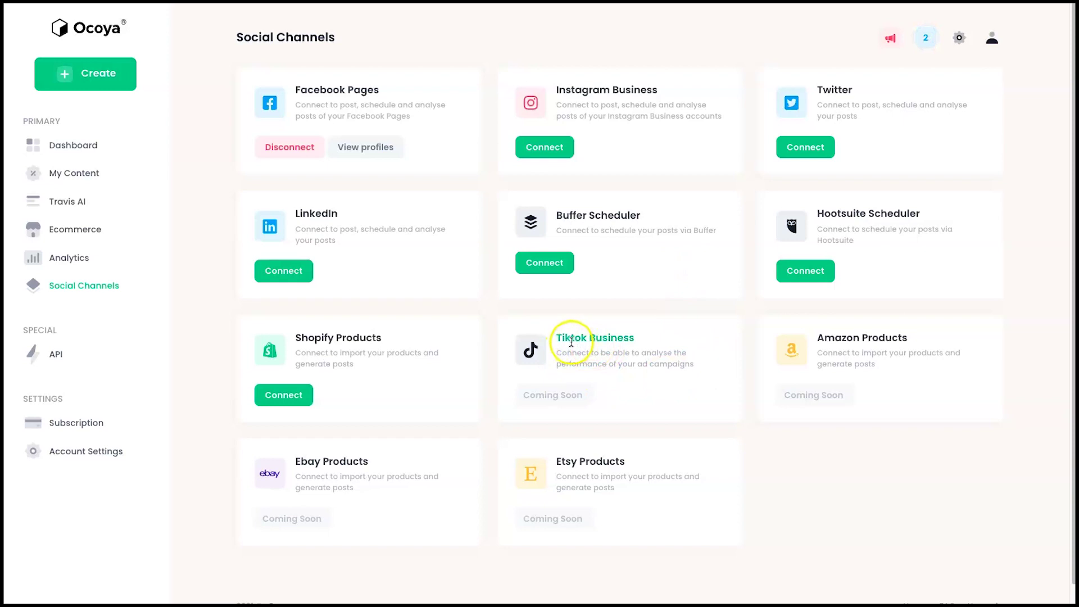
pyautogui.moveTo(614, 390); pyautogui.dragTo(519, 358)
pyautogui.moveTo(624, 403); pyautogui.dragTo(525, 349)
pyautogui.click(658, 387)
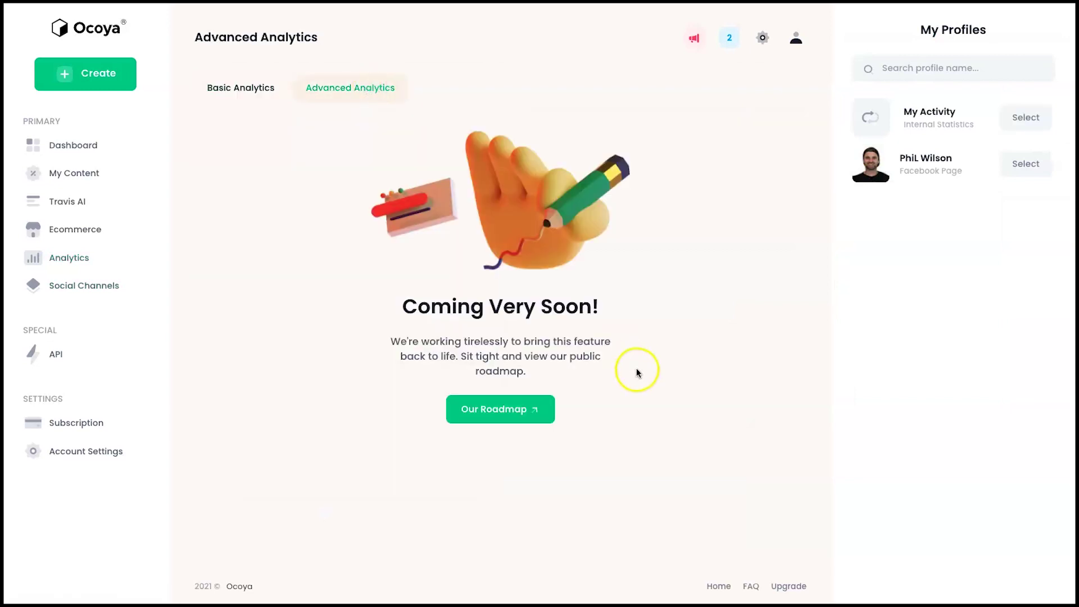
# Open the public roadmap and examine the planned, in-progress, finished and user-suggested features in its columns
pyautogui.click(489, 411)
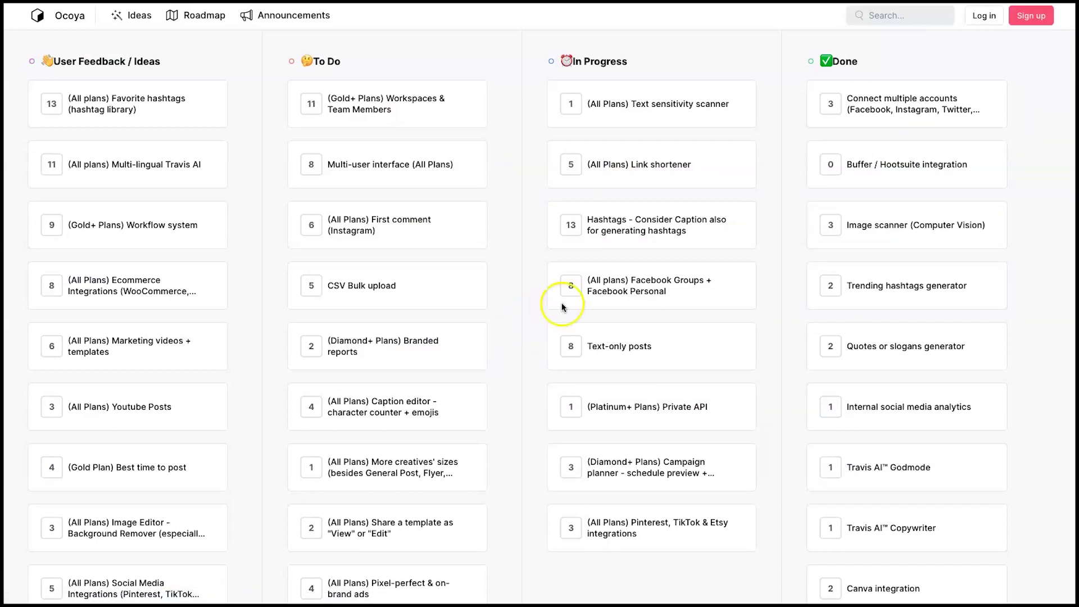
pyautogui.scroll(-5, 915, 328)
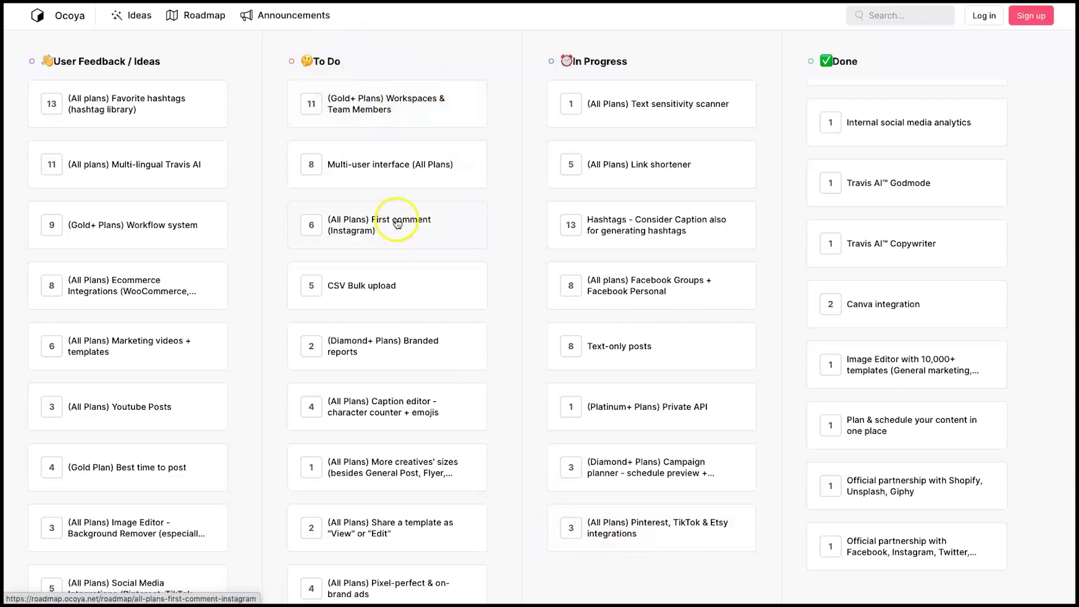
pyautogui.scroll(-1, 395, 281)
pyautogui.scroll(-1, 374, 290)
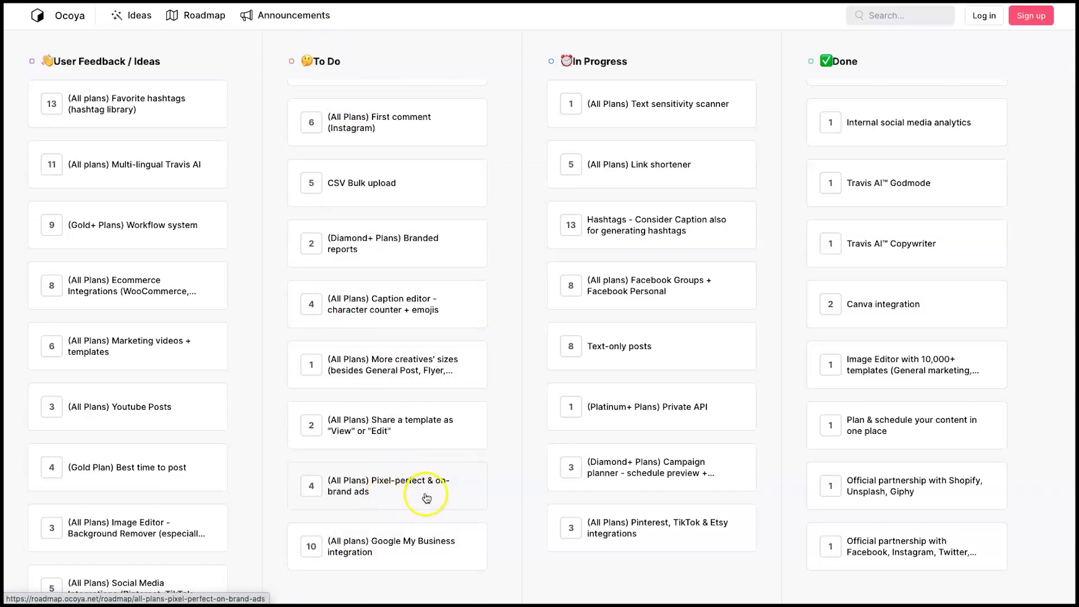
pyautogui.scroll(2, 388, 438)
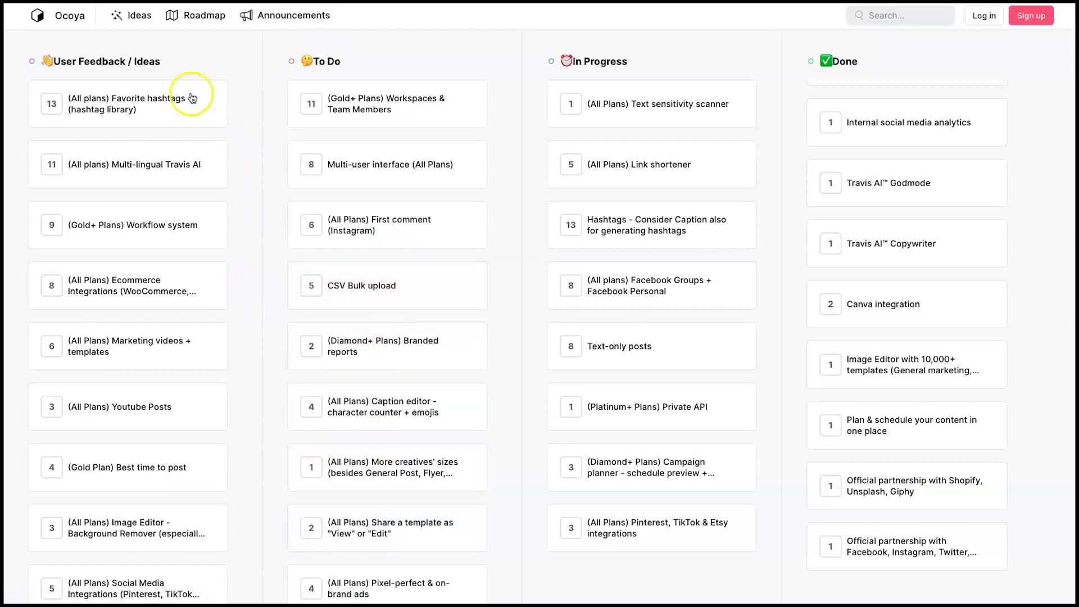
pyautogui.click(187, 57)
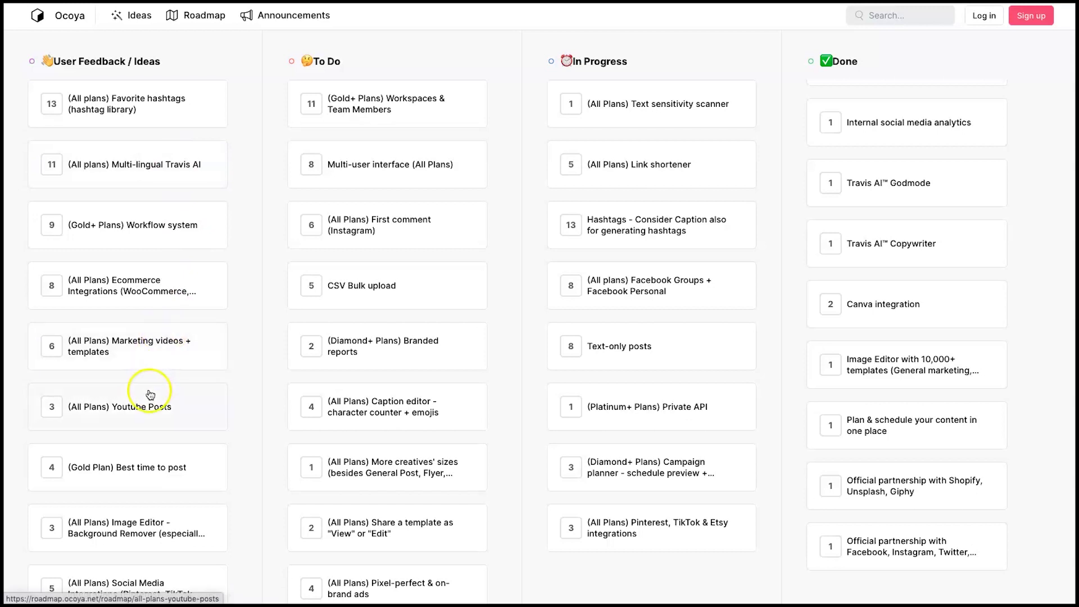
pyautogui.scroll(-4, 149, 389)
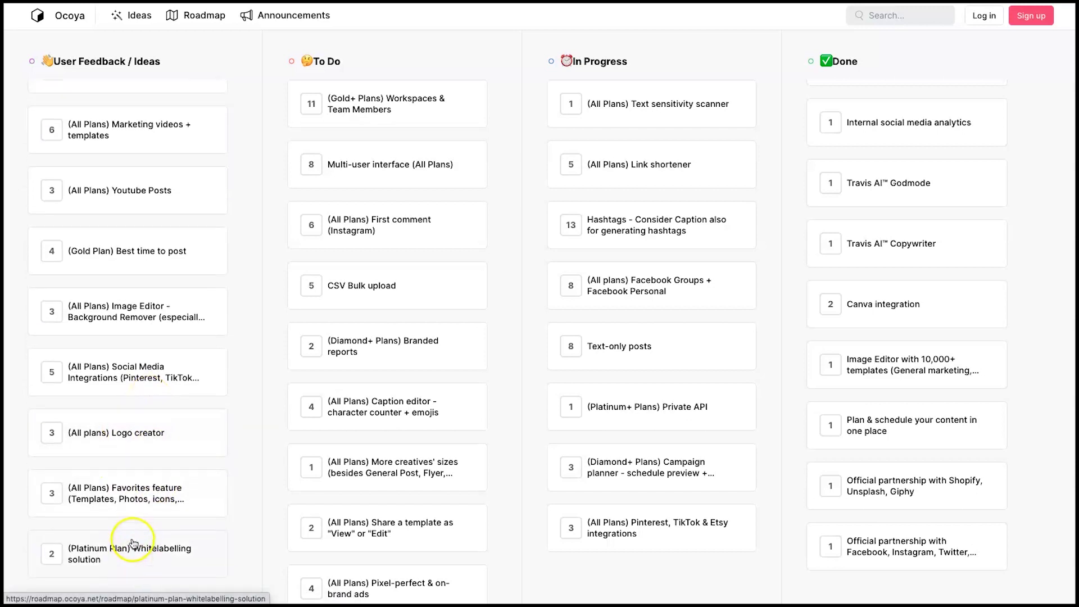
pyautogui.scroll(3, 136, 365)
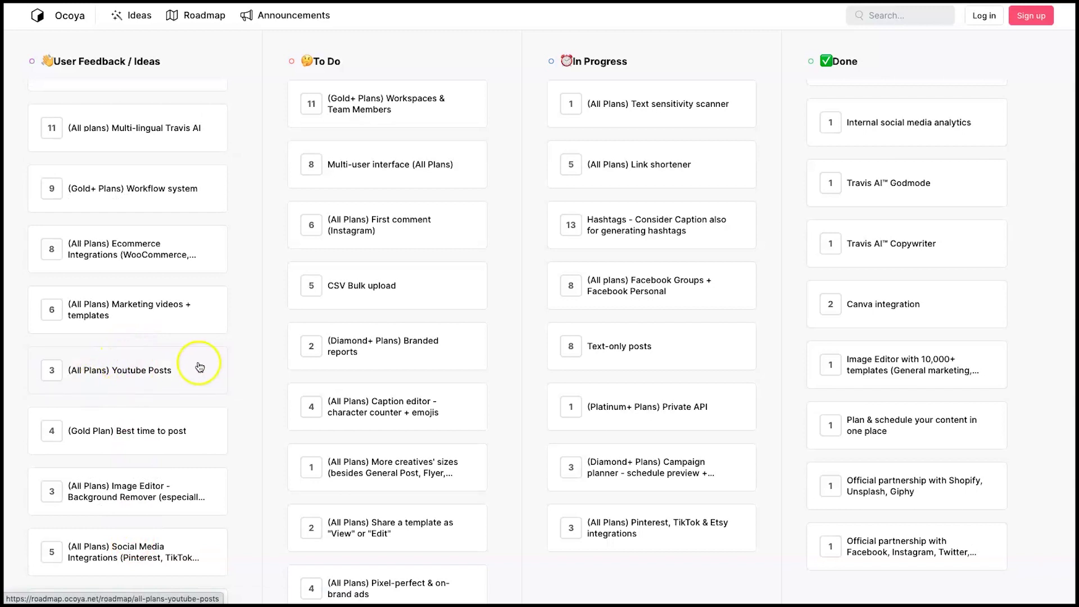
pyautogui.scroll(1, 201, 364)
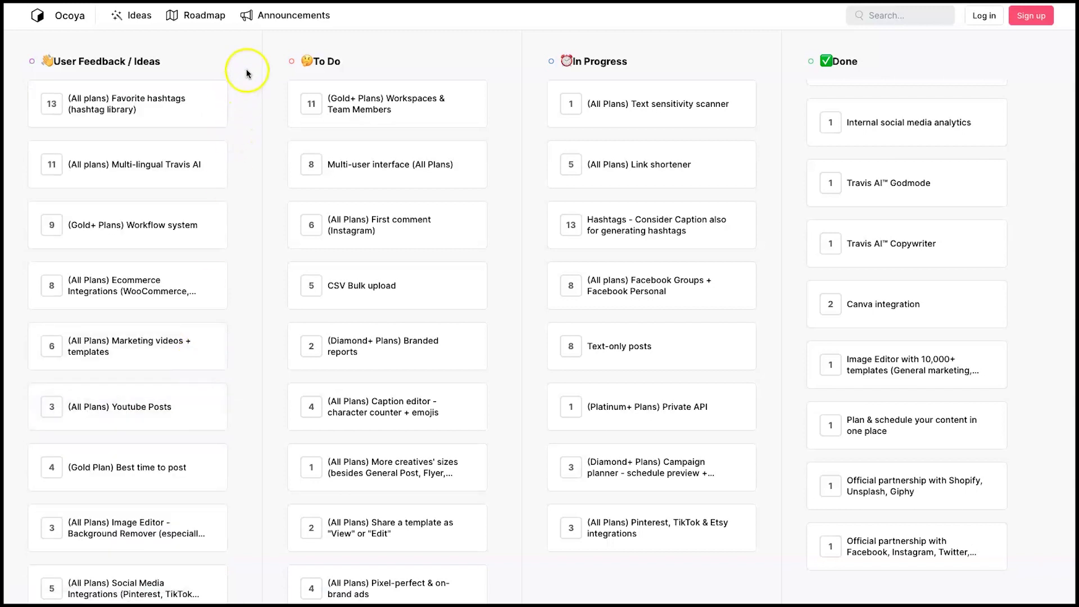